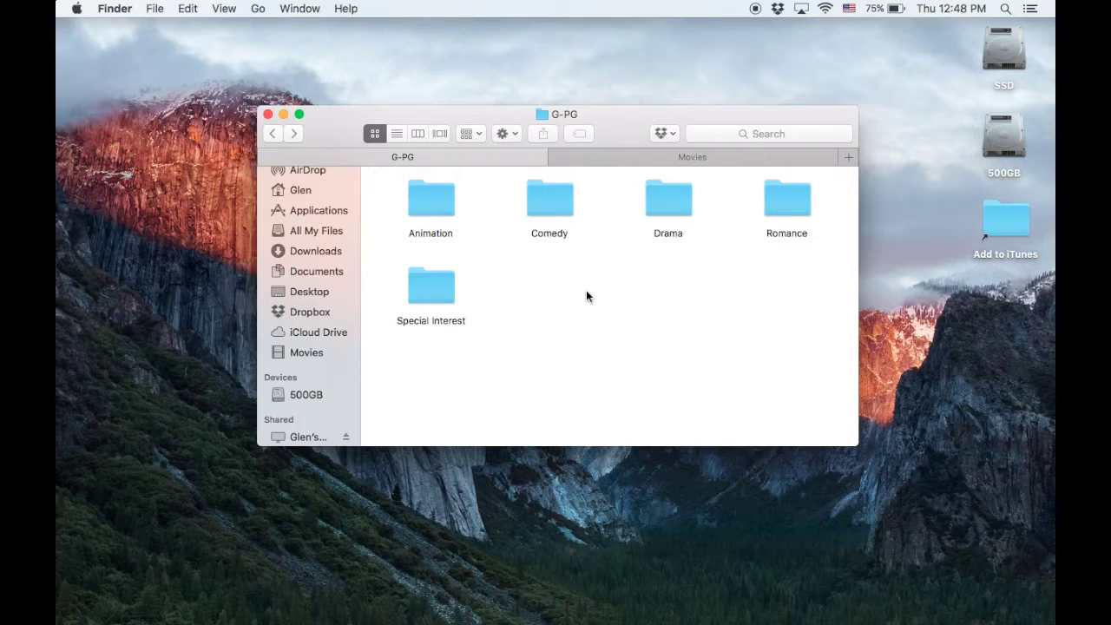
Switch to iTunes, view the movies in the iTunes Store and in the My Movies library, and return to the Finder desktop
key(ctrl+Right)
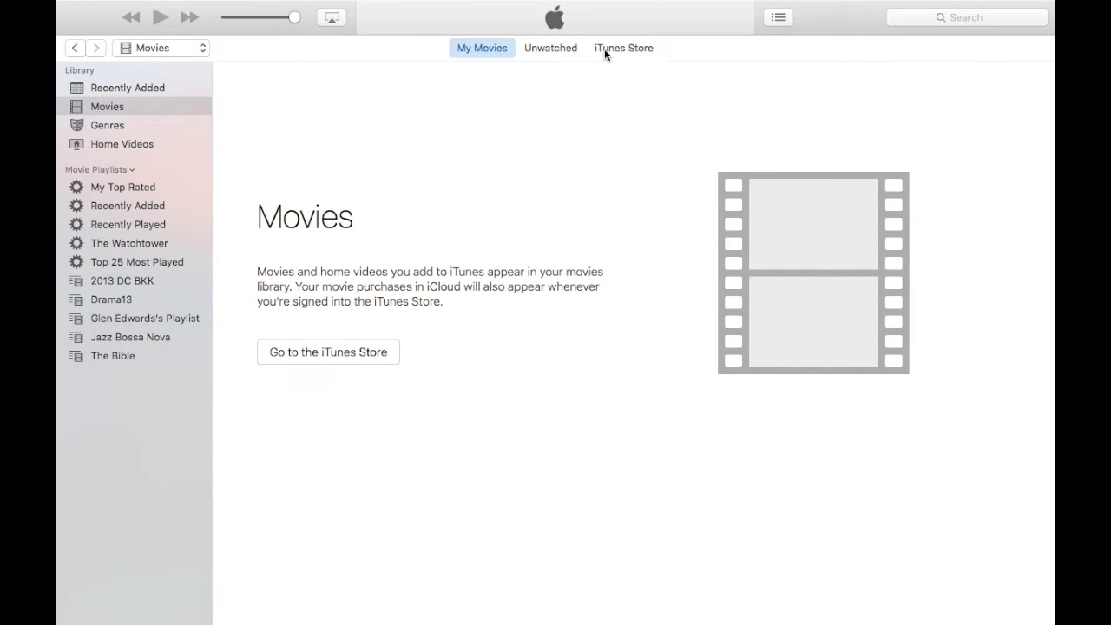
click(604, 49)
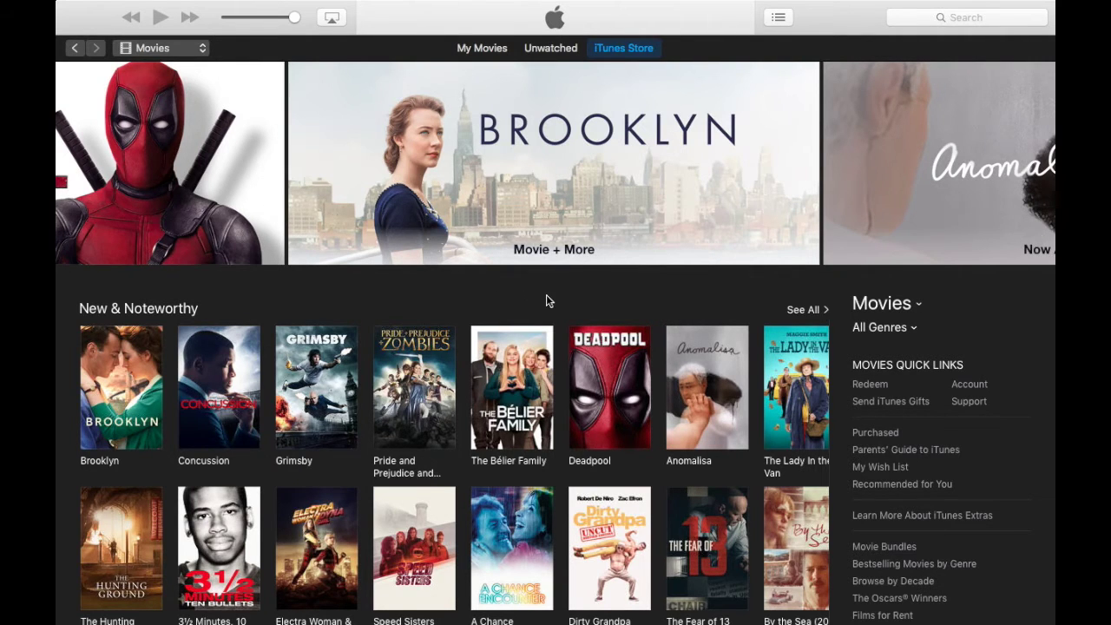
key(ctrl+Left)
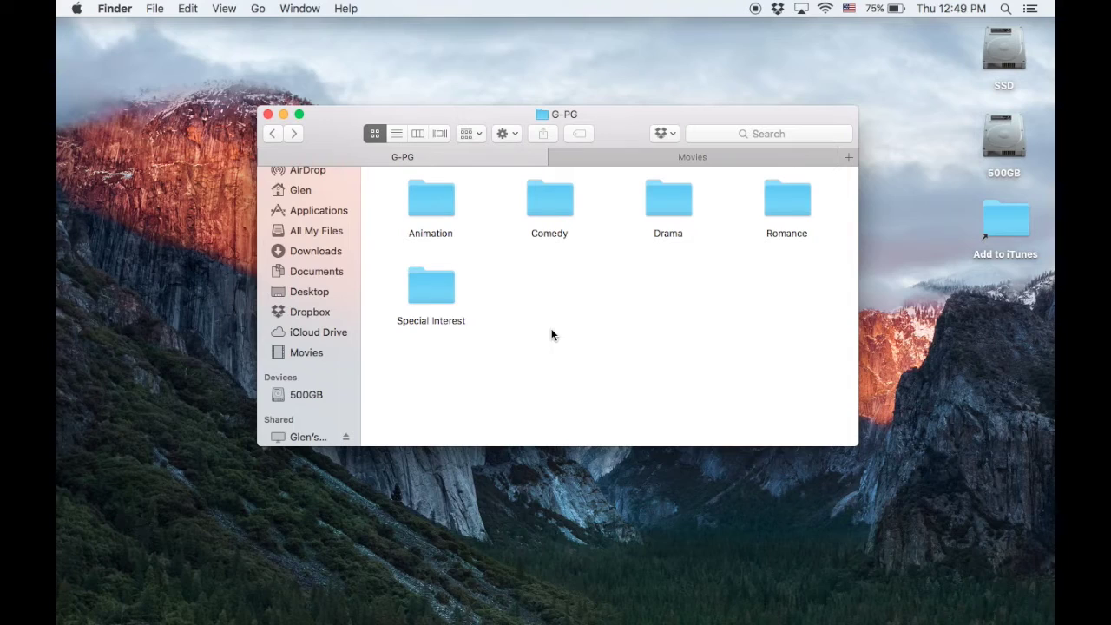
key(ctrl+Right)
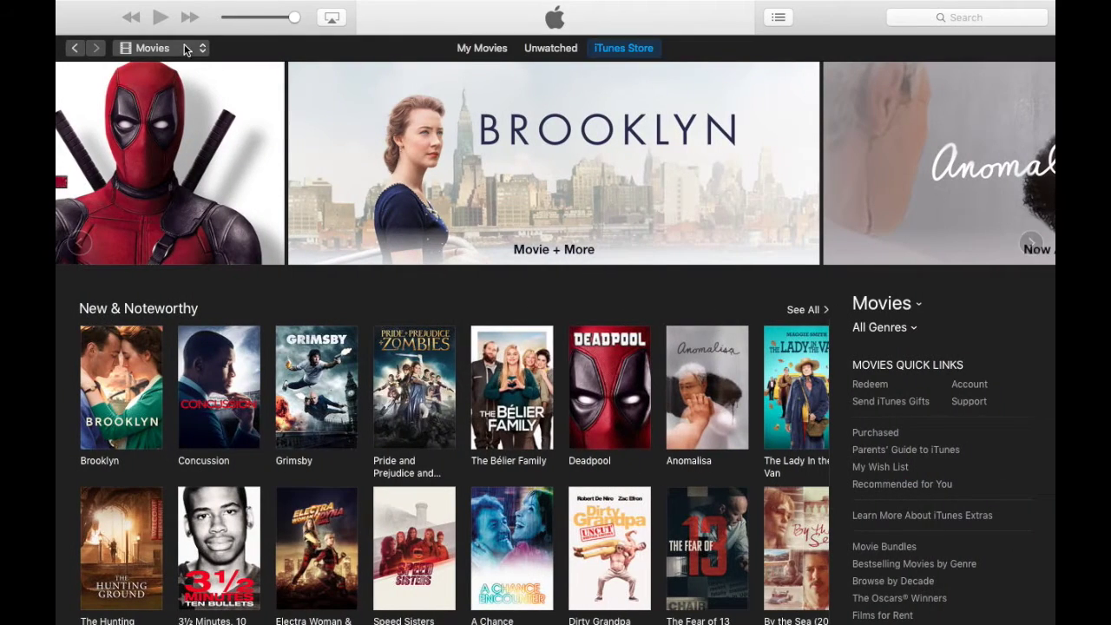
click(478, 50)
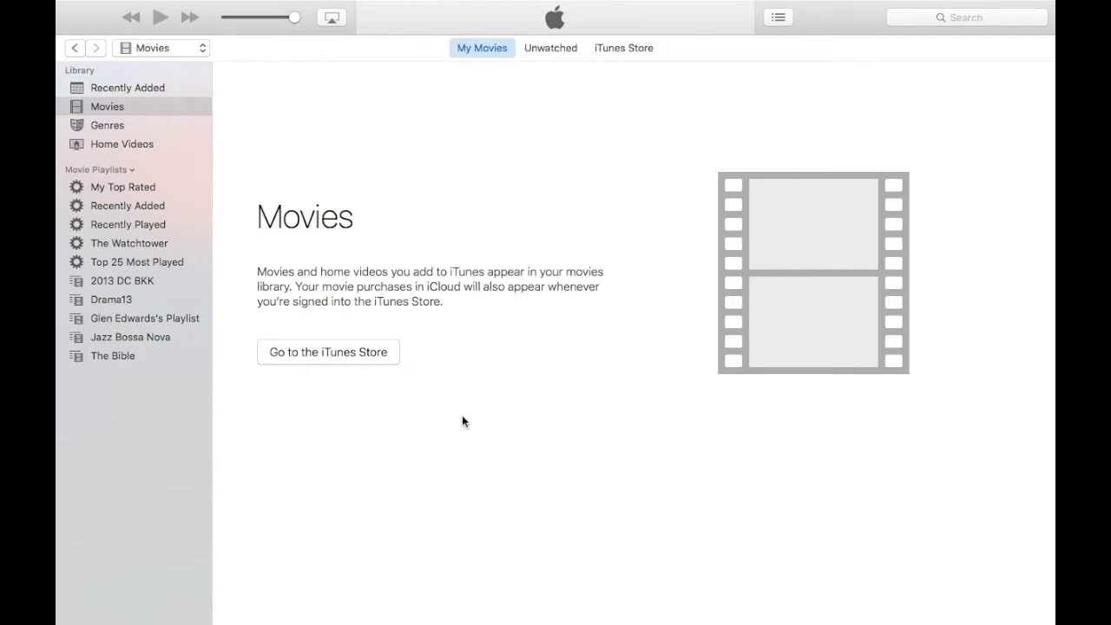
key(ctrl+Left)
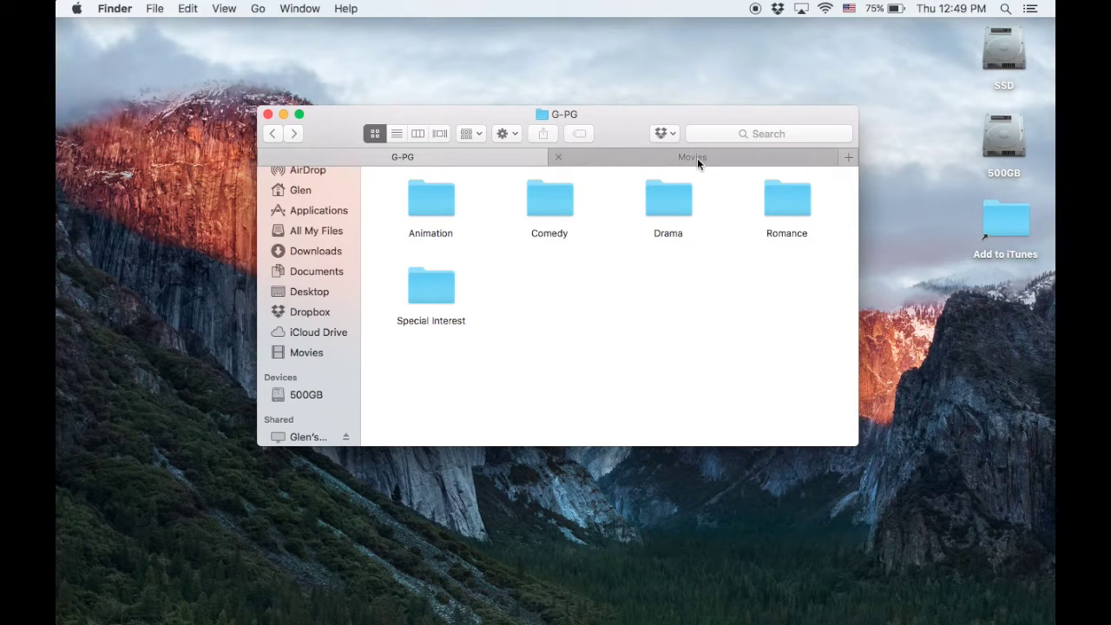
Browse the 500GB drive in the second Finder tab to the iTunes Music folder inside the nested iTunes folders
drag(1023, 223, 979, 231)
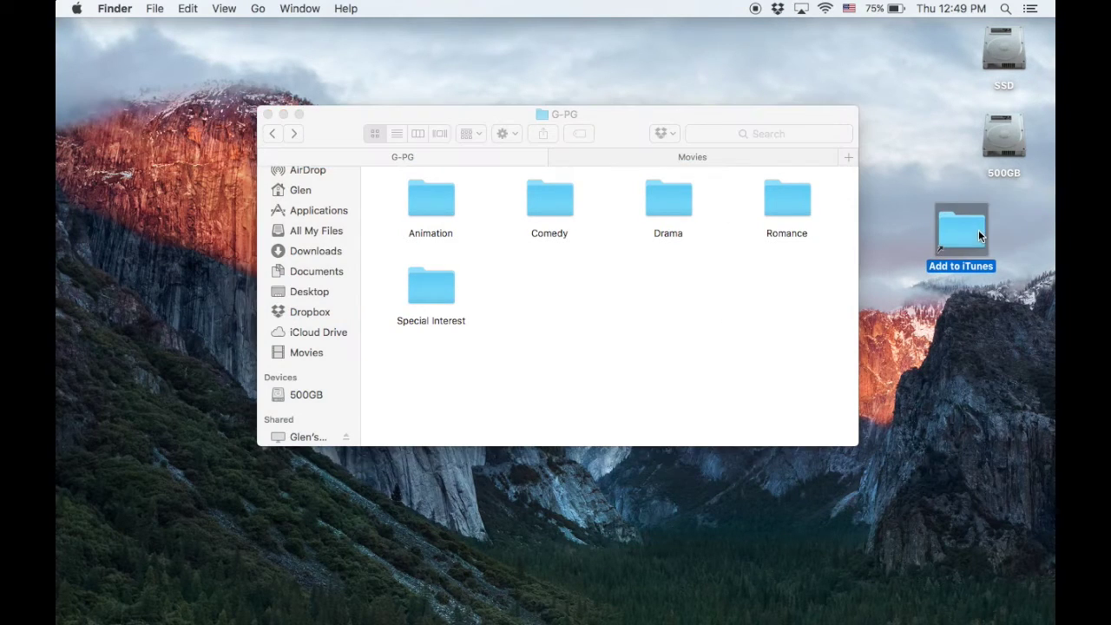
click(629, 158)
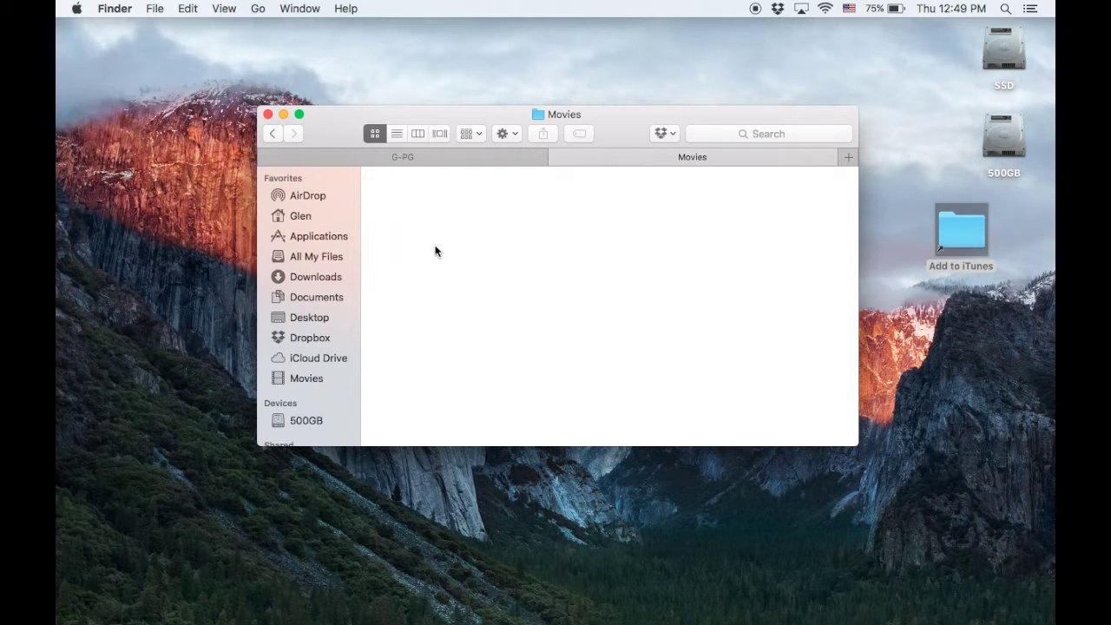
click(307, 422)
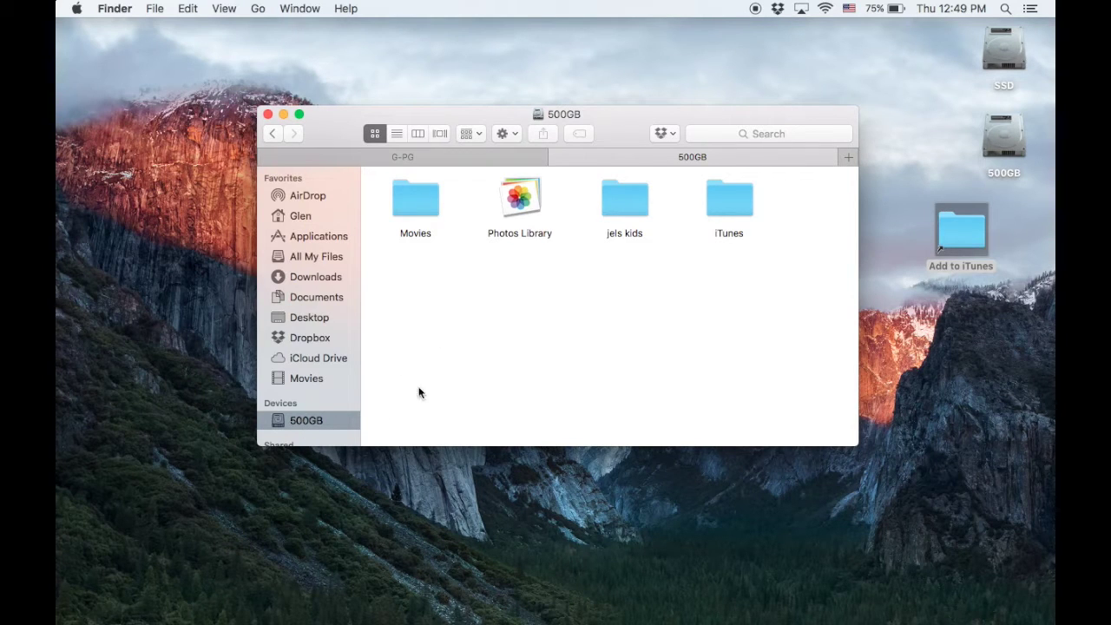
double_click(735, 210)
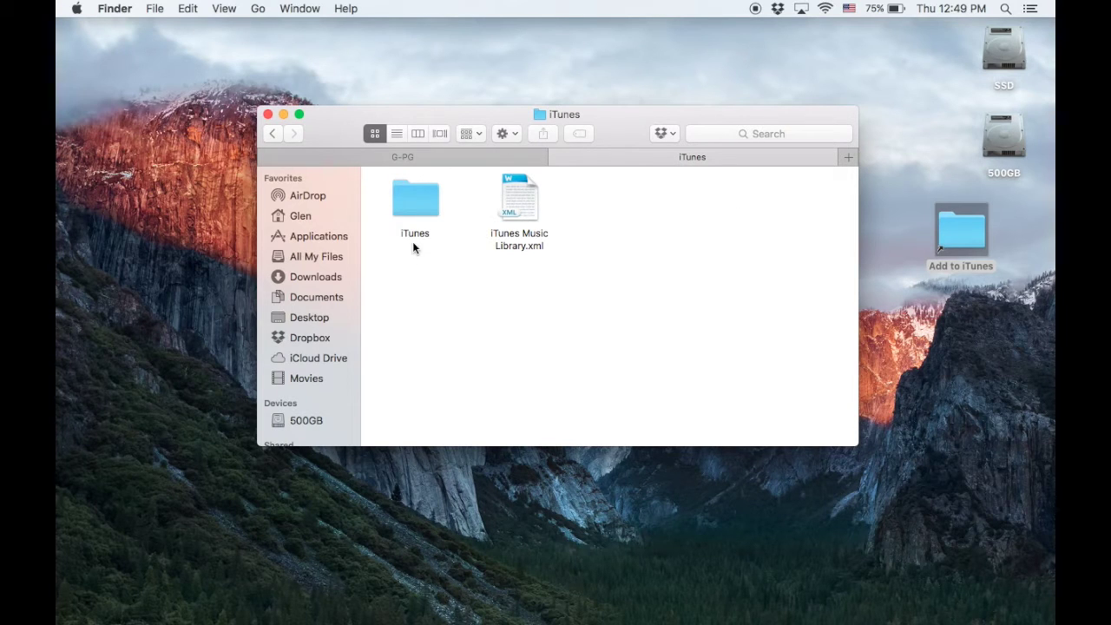
double_click(412, 200)
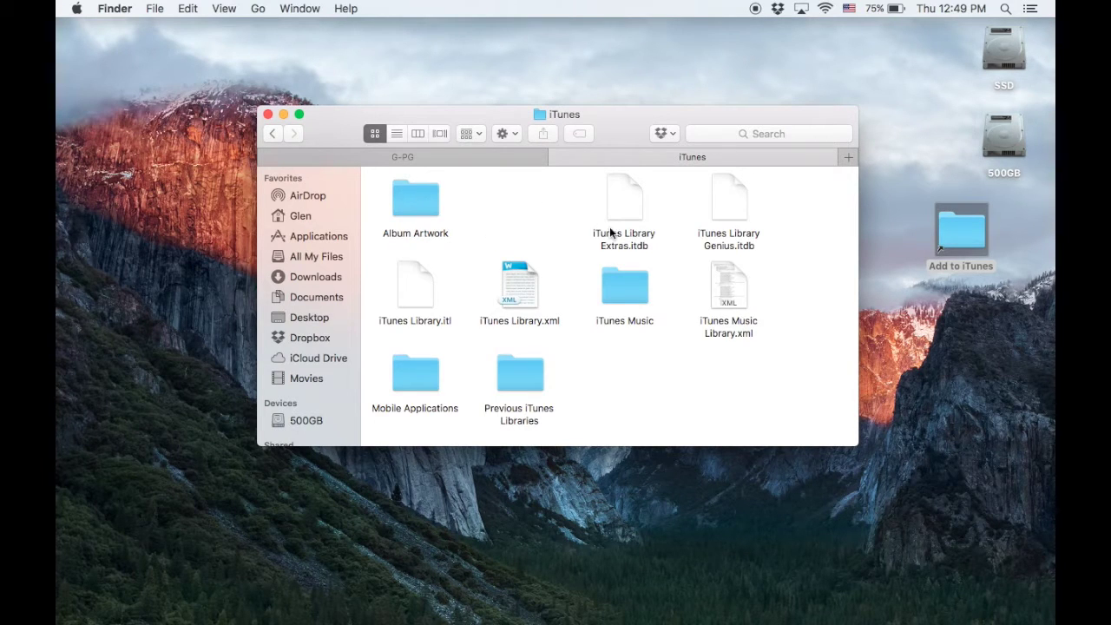
double_click(625, 291)
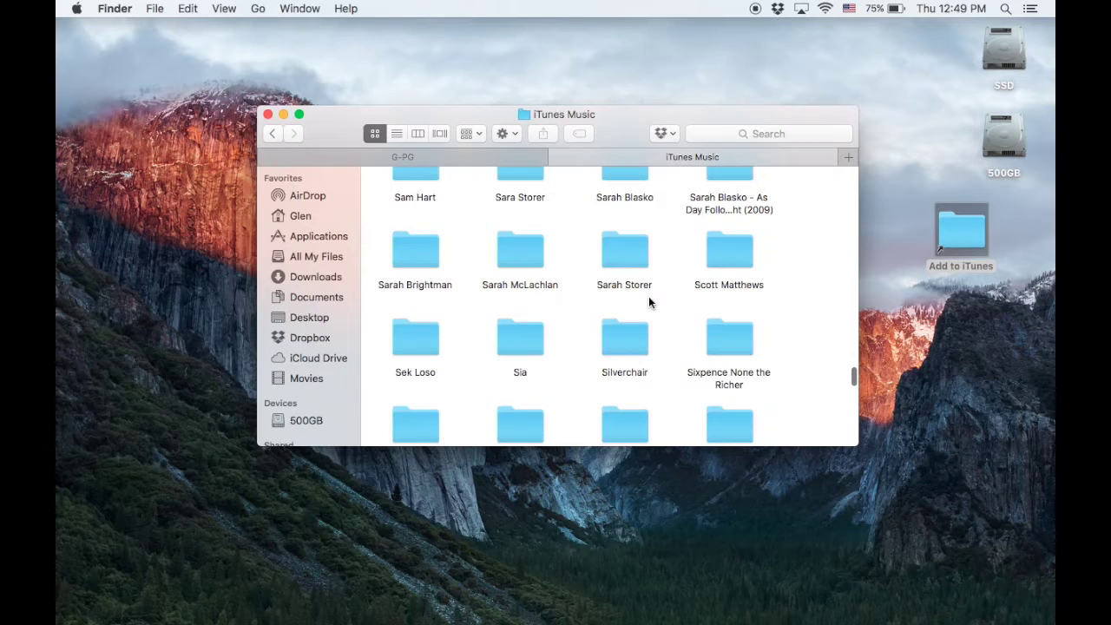
Locate the "Automatically Add to iTunes" folder in iTunes Music and view its Make Alias option without applying it
scroll(674, 287, up, 15)
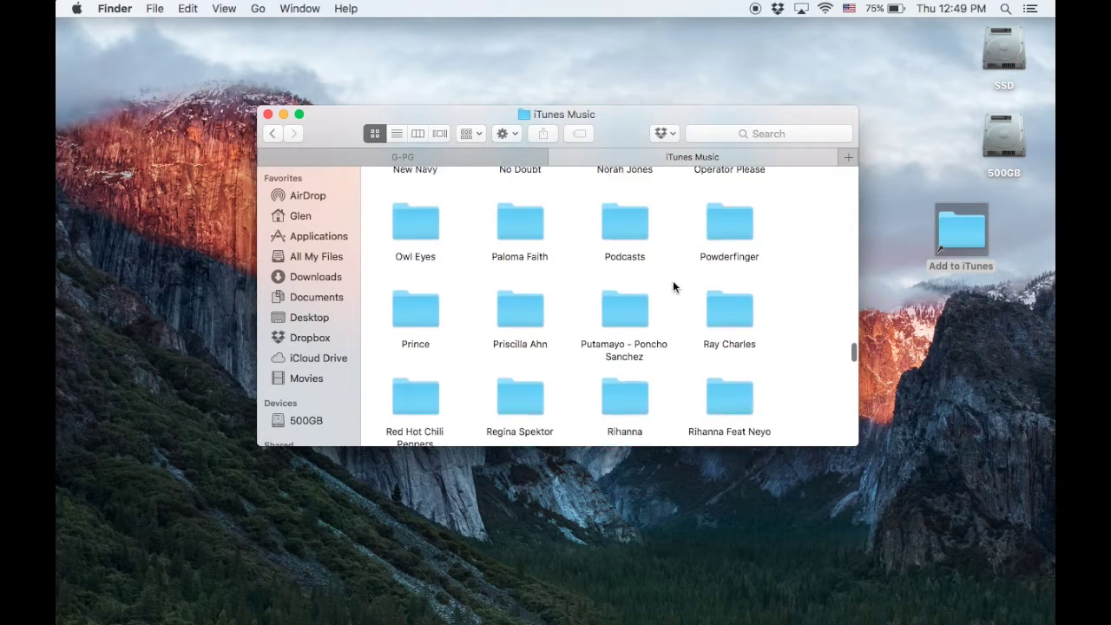
scroll(673, 287, up, 3)
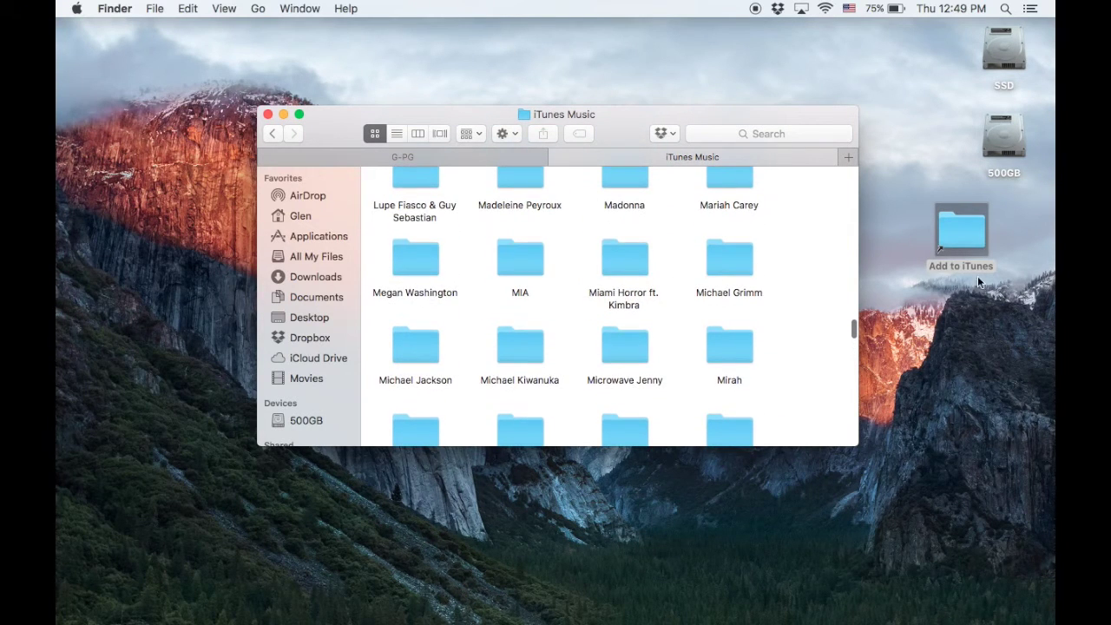
scroll(587, 290, up, 15)
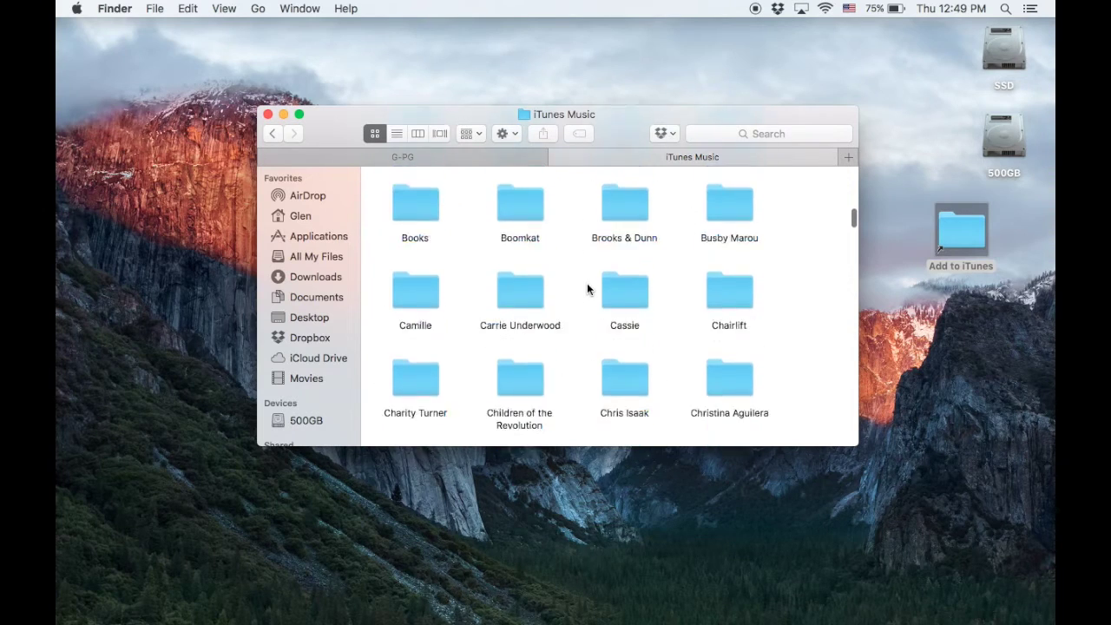
scroll(587, 289, up, 10)
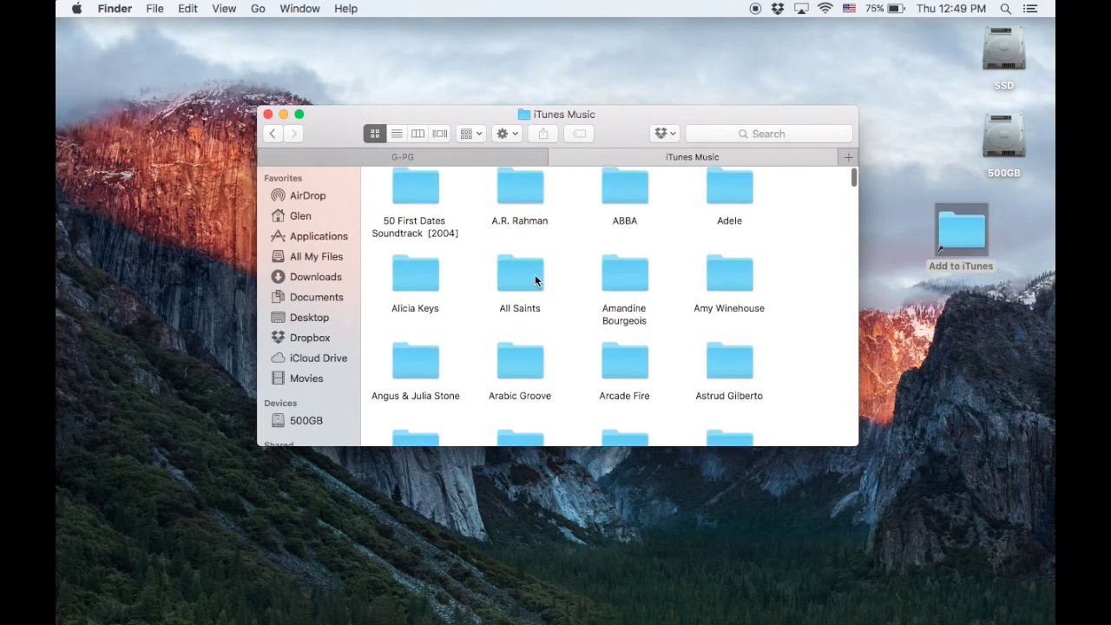
scroll(539, 274, down, 5)
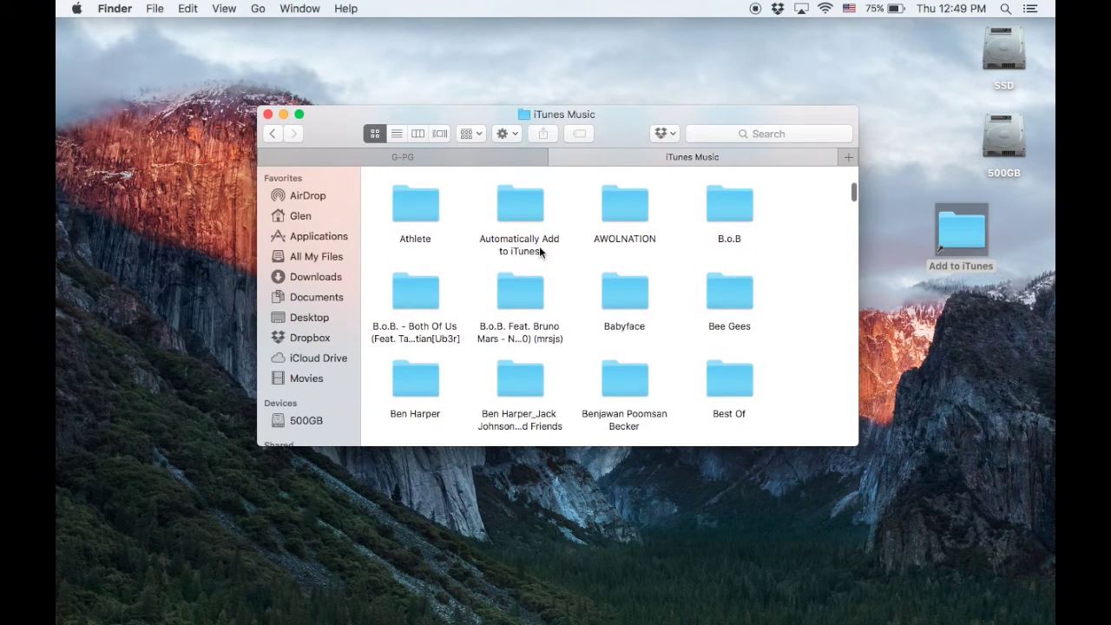
click(532, 226)
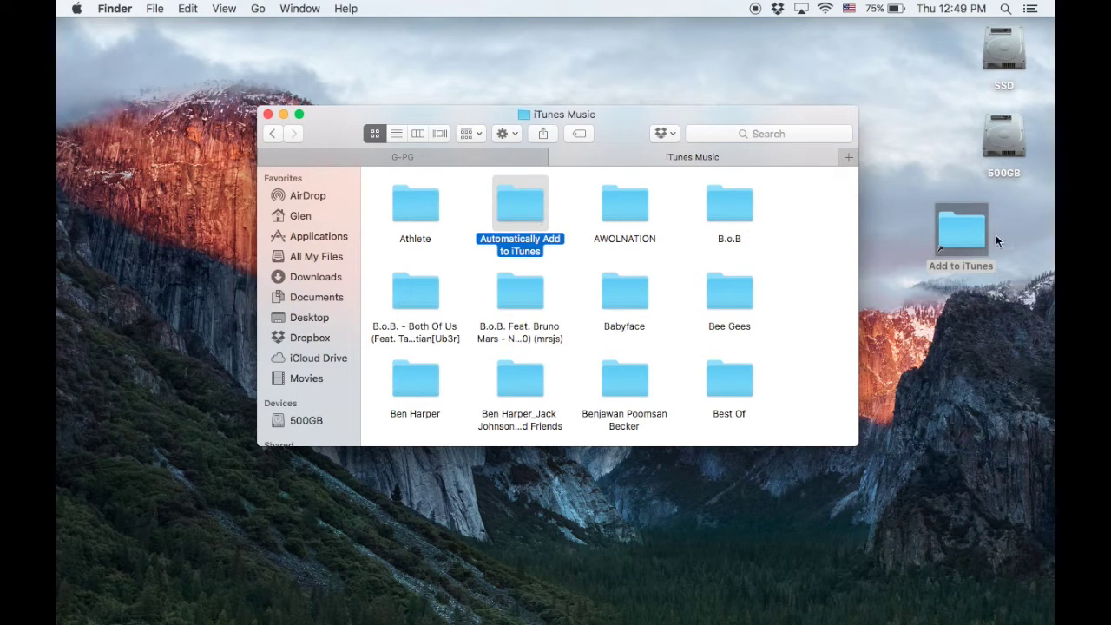
right_click(540, 214)
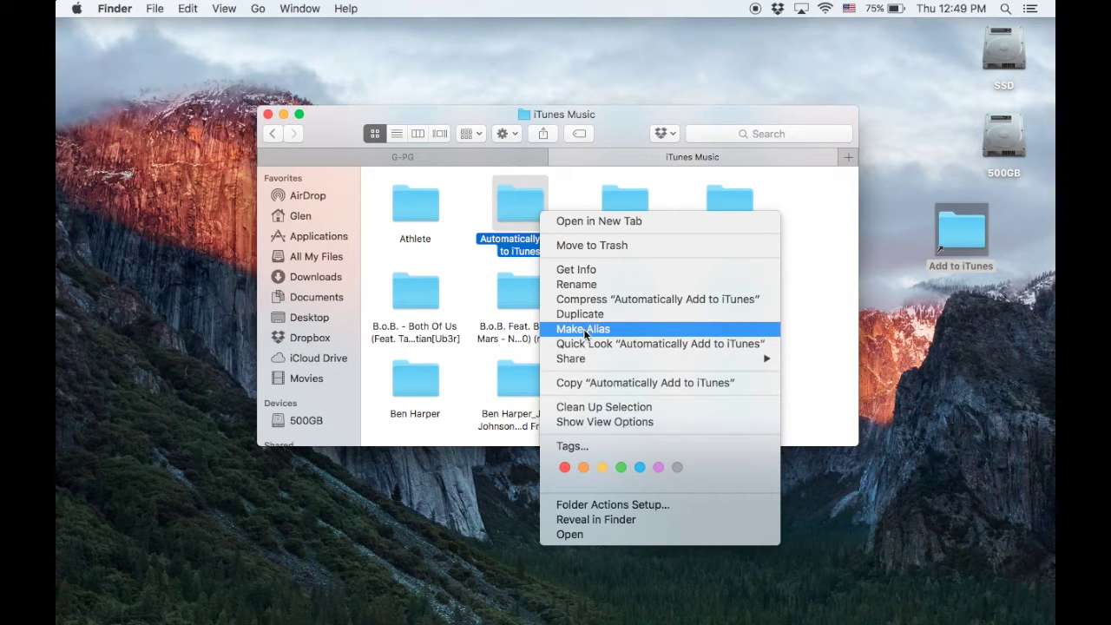
click(470, 268)
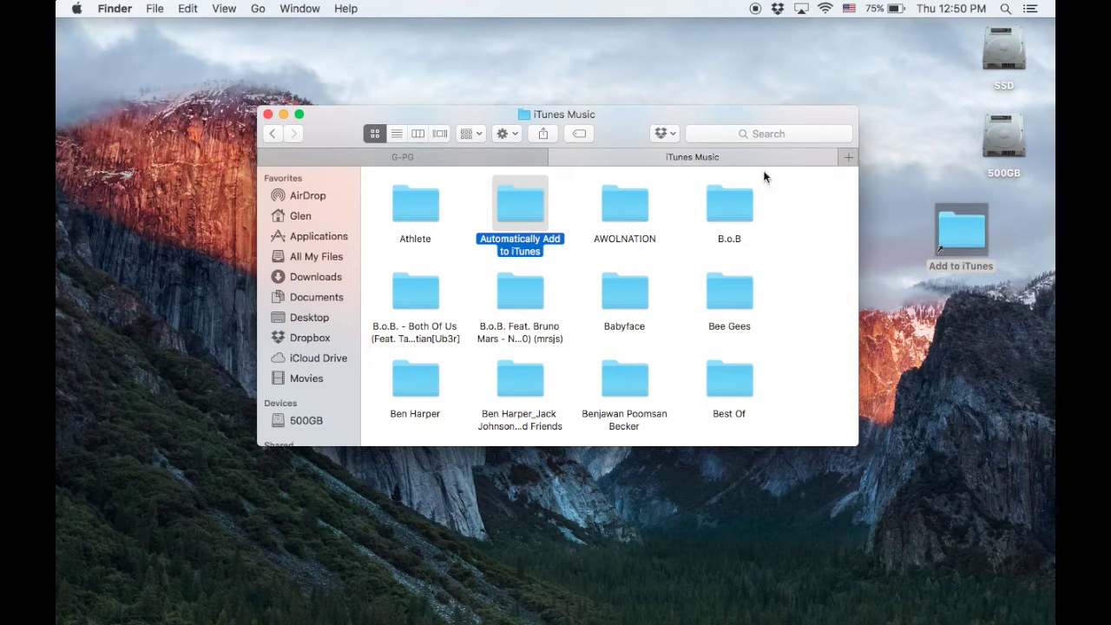
Close the iTunes Music tab, leaving the G-PG folder, and move the "Add to iTunes" alias closer to the drive icons on the desktop
click(559, 157)
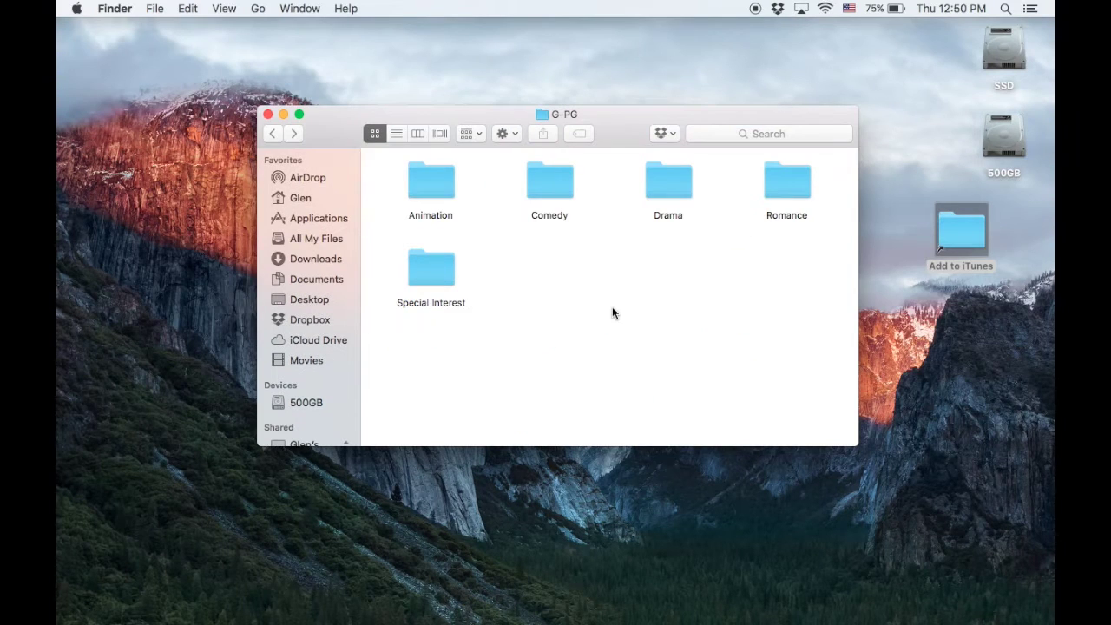
drag(963, 231, 983, 226)
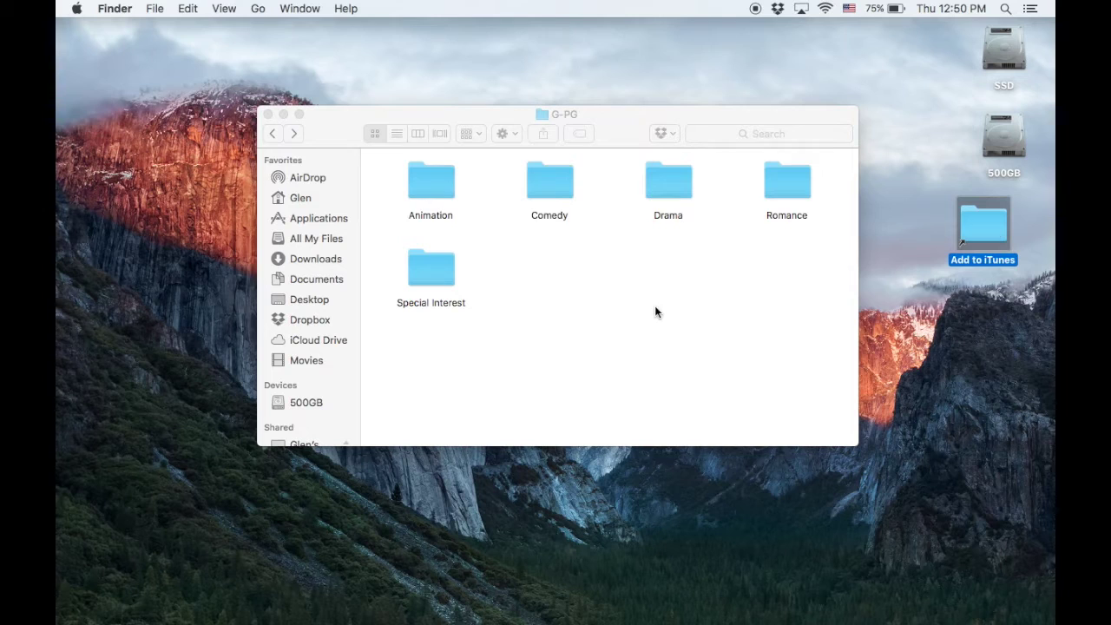
drag(623, 136, 623, 132)
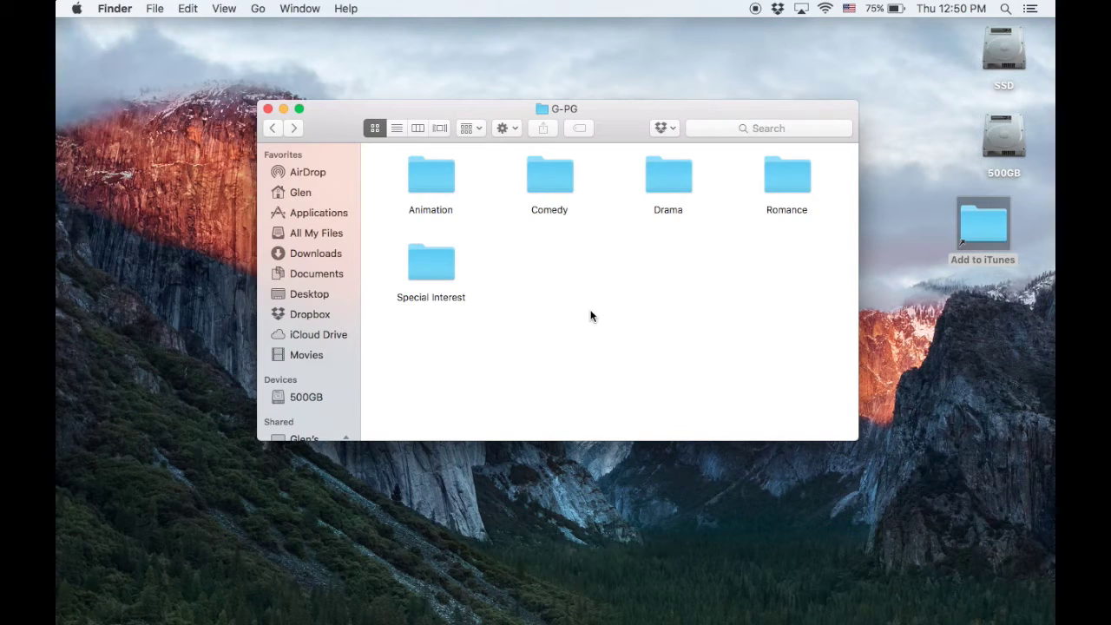
Look up the HandBrake application with Spotlight and return to the G-PG folder window
mouse_move(778, 609)
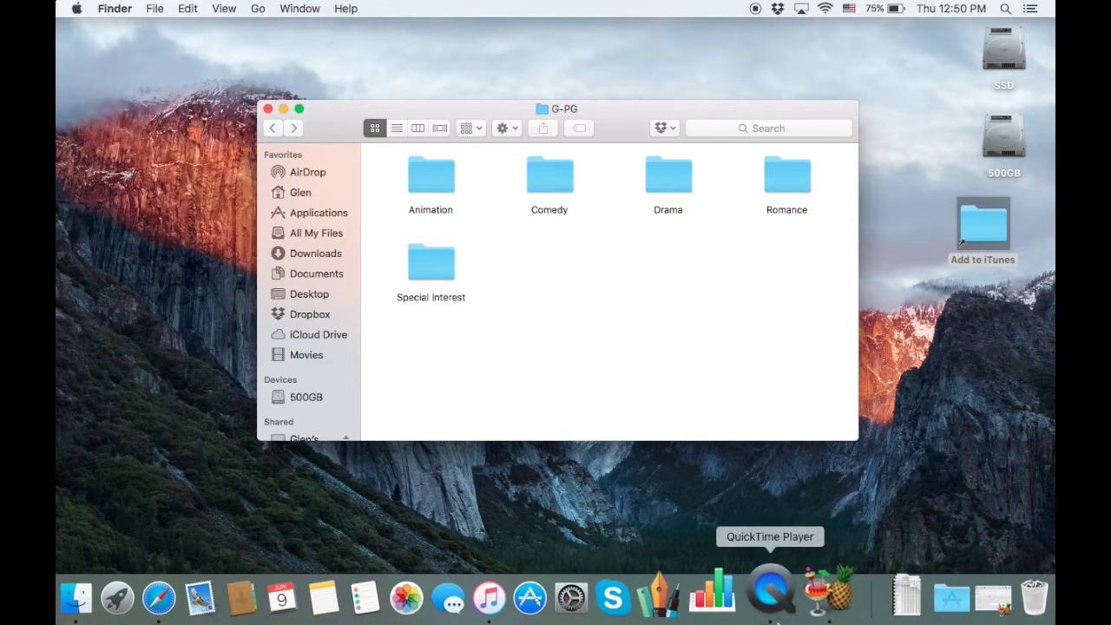
click(489, 598)
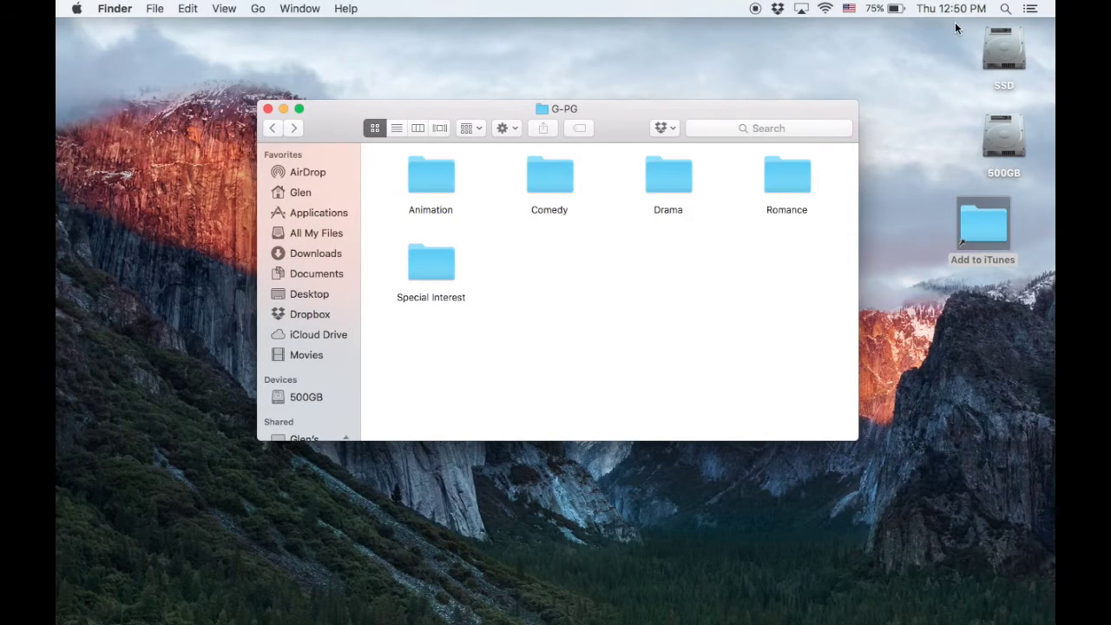
click(1006, 9)
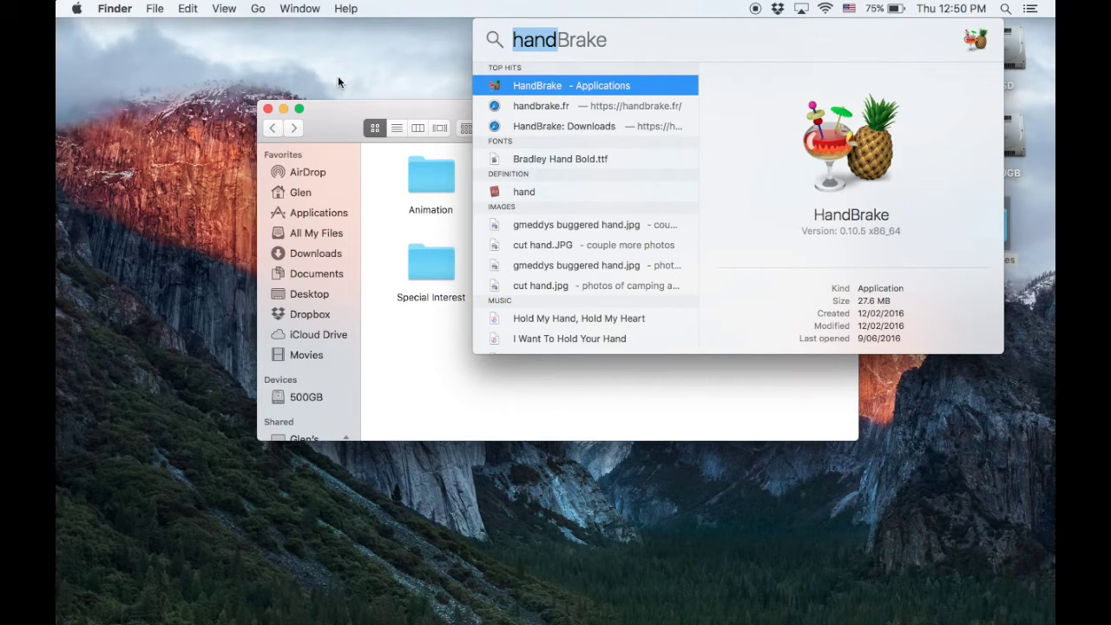
click(331, 108)
Shift the G-PG folder window slightly higher on the desktop and switch to HandBrake
drag(601, 108, 602, 93)
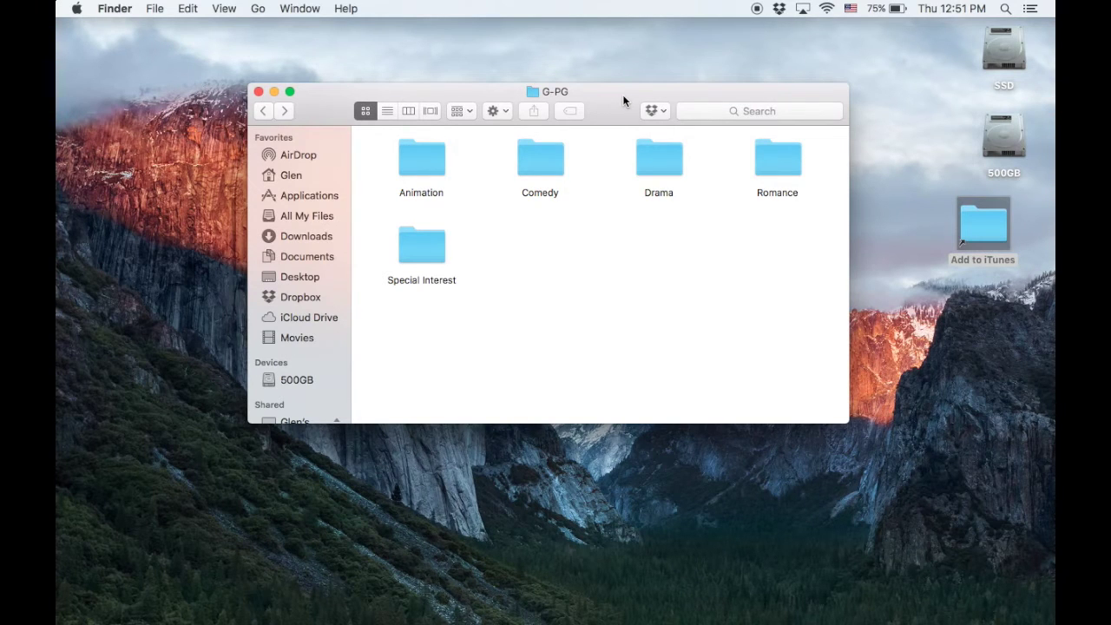
drag(622, 95, 626, 90)
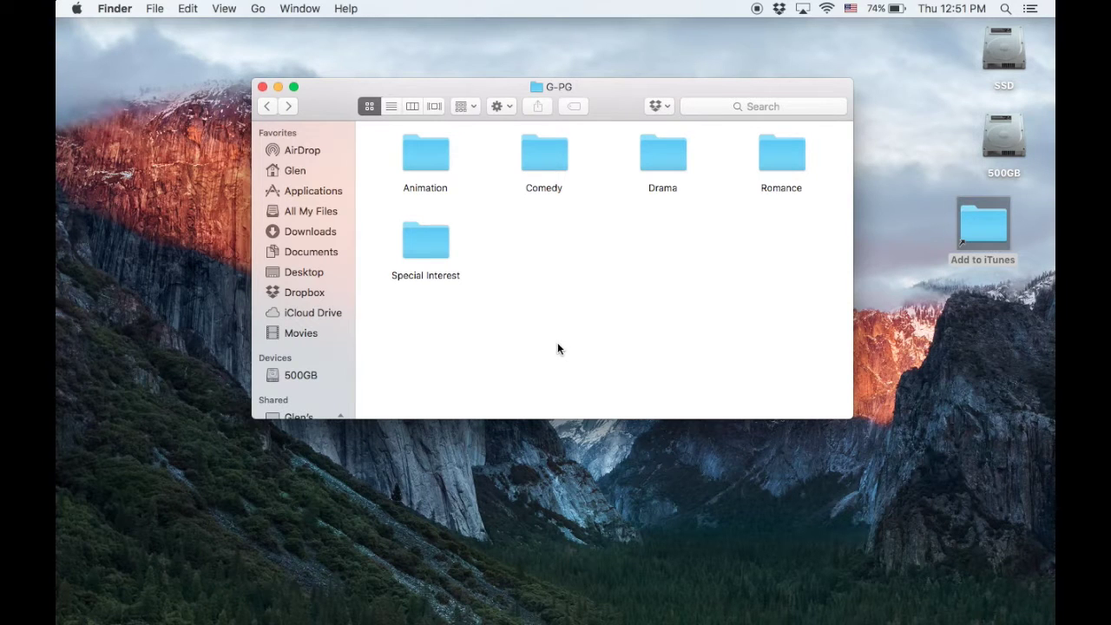
mouse_move(929, 622)
click(942, 595)
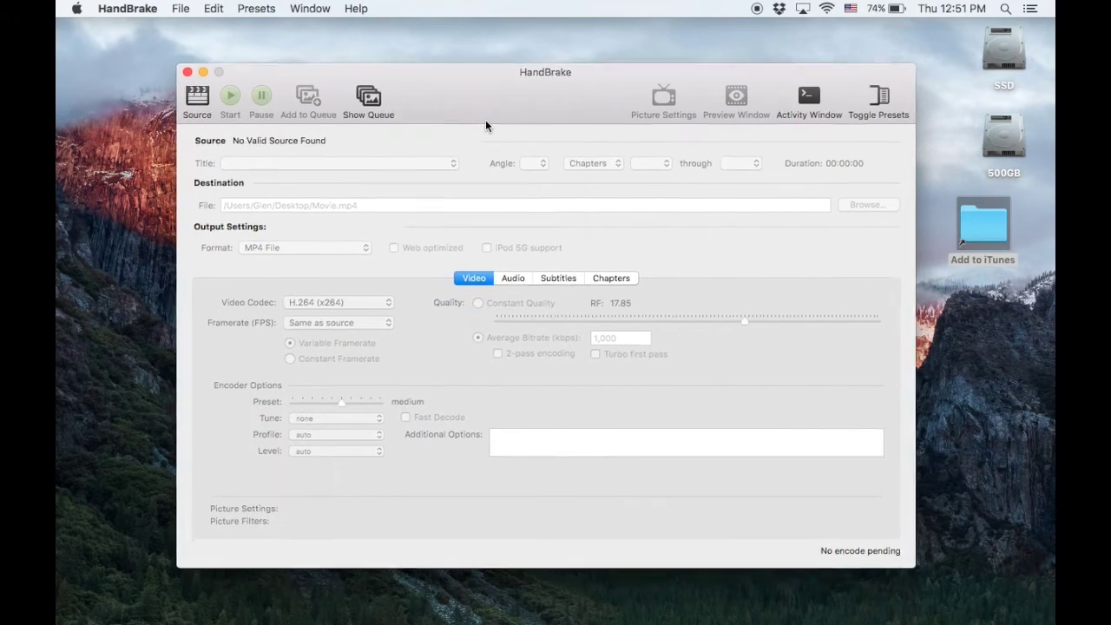
click(193, 100)
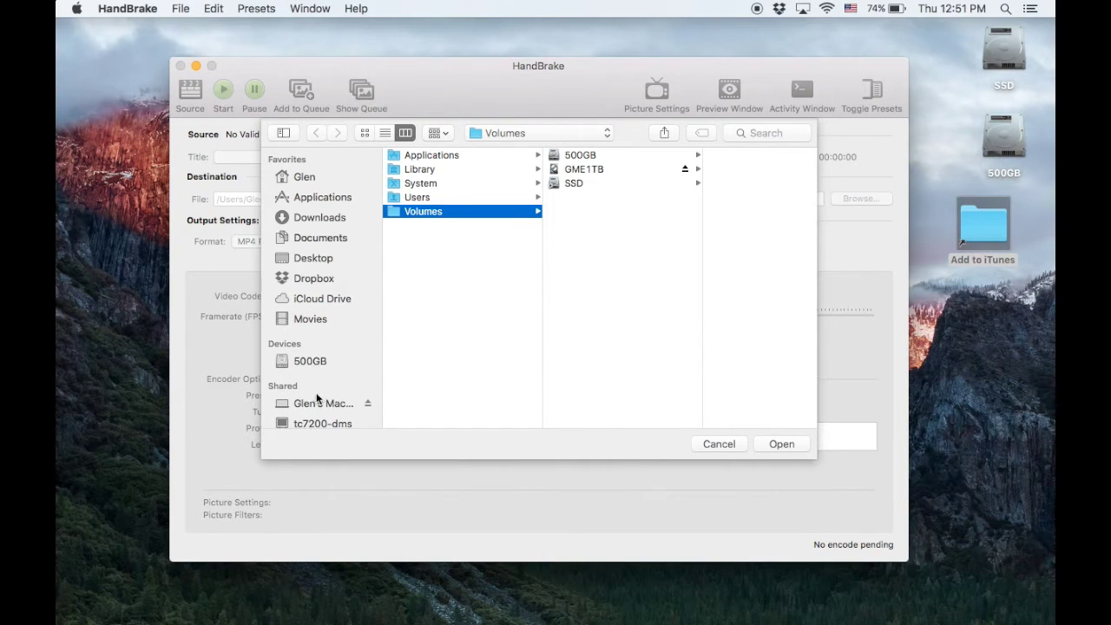
scroll(318, 395, down, 2)
click(323, 378)
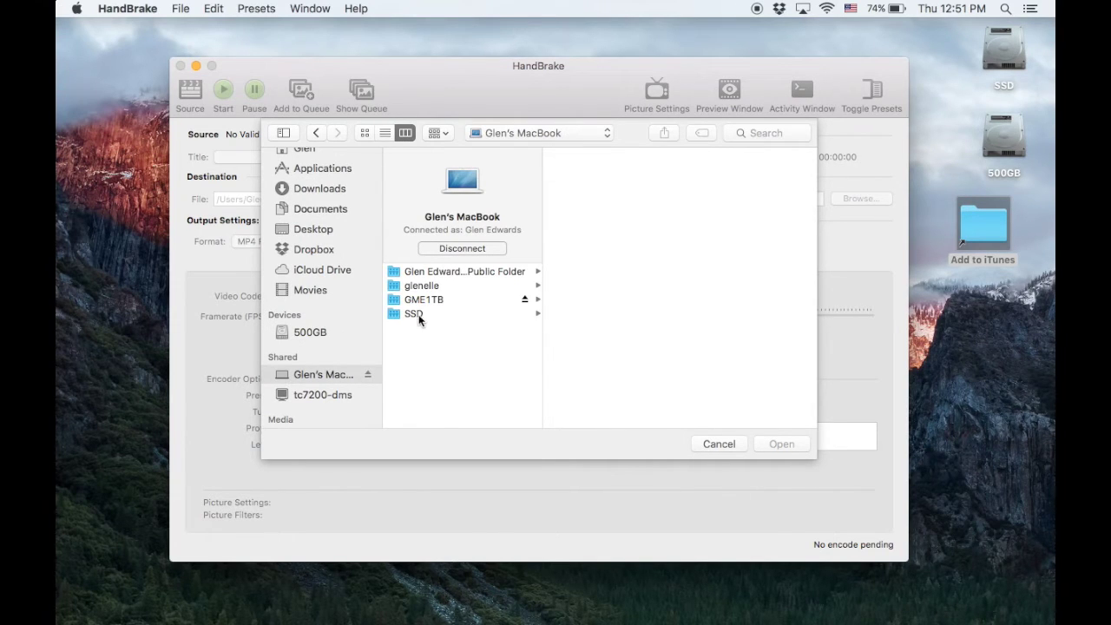
click(423, 301)
key(Return)
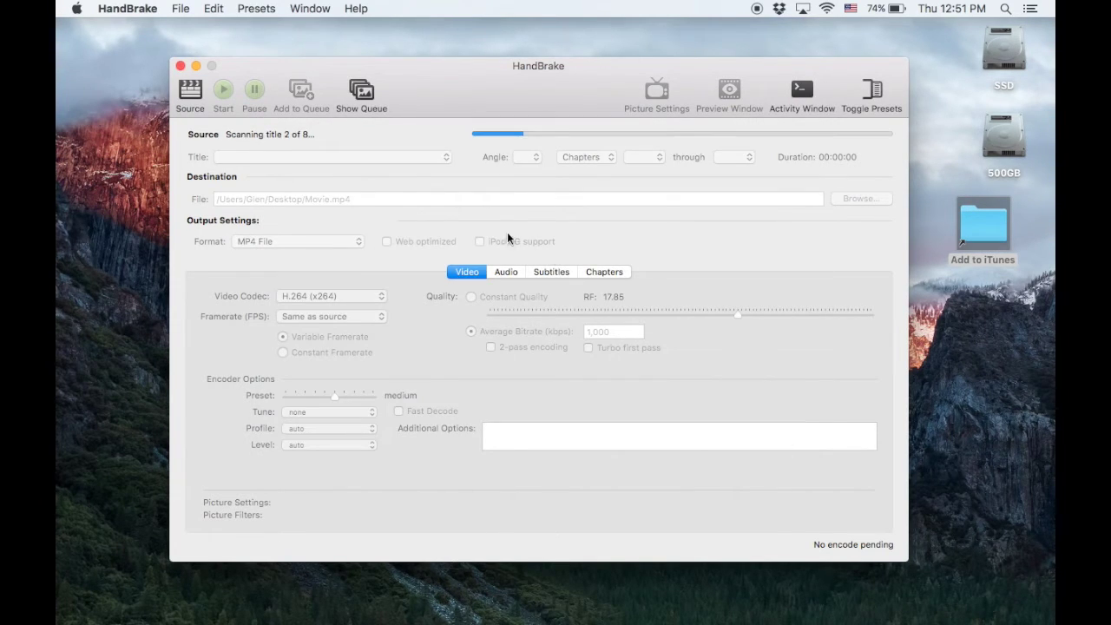
Browse the shared MacBook's GME1TB drive to the inner Movies folder for a source and try to open its G-PG folder
click(194, 95)
click(323, 403)
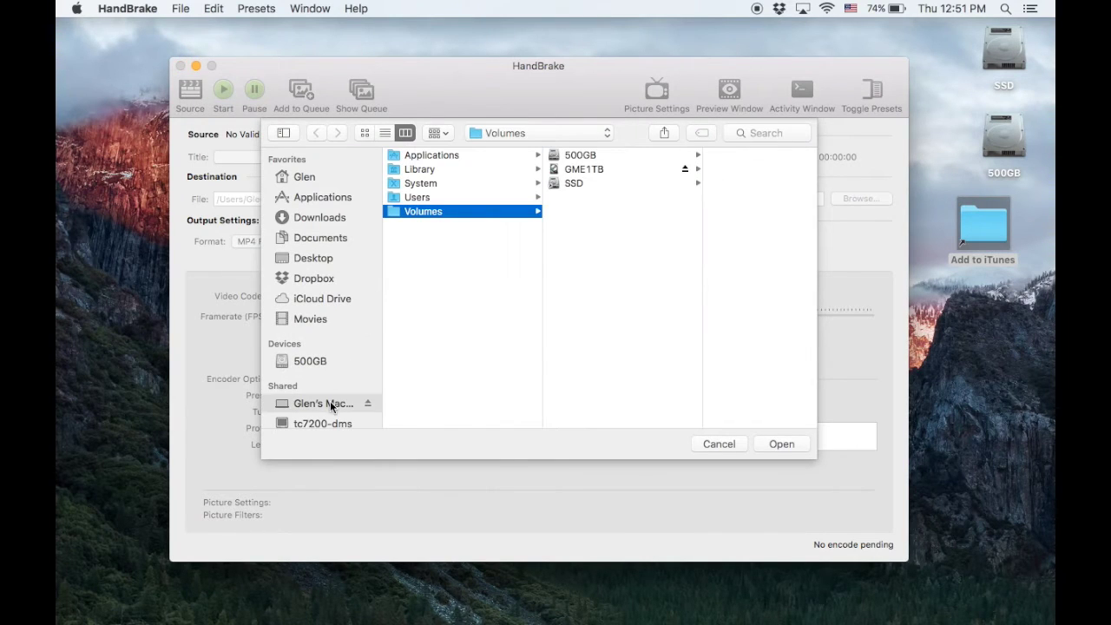
click(472, 299)
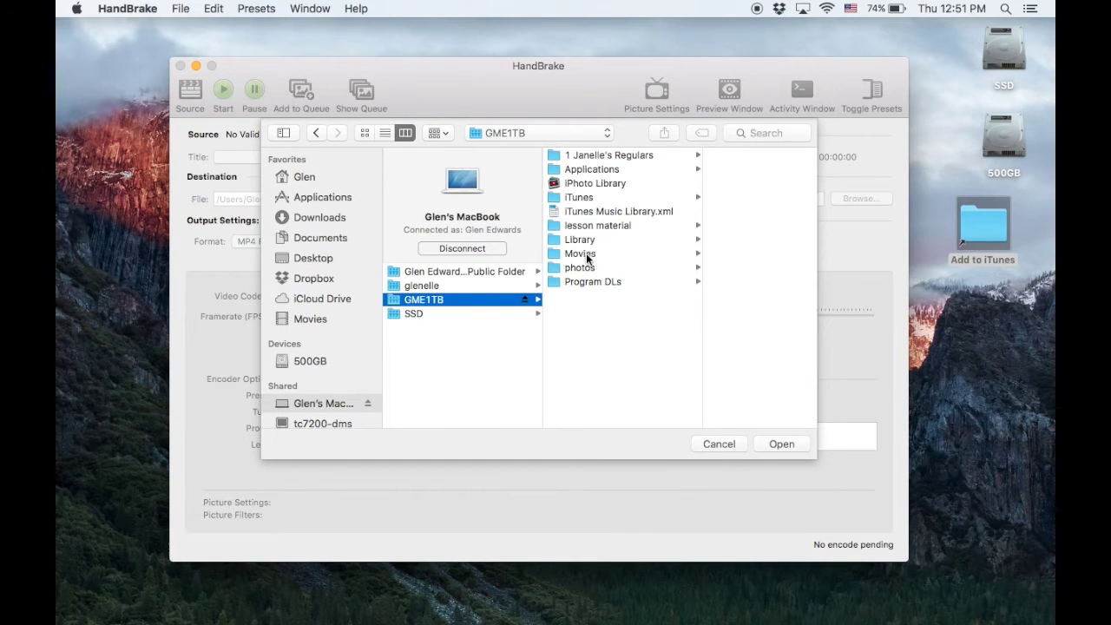
click(587, 255)
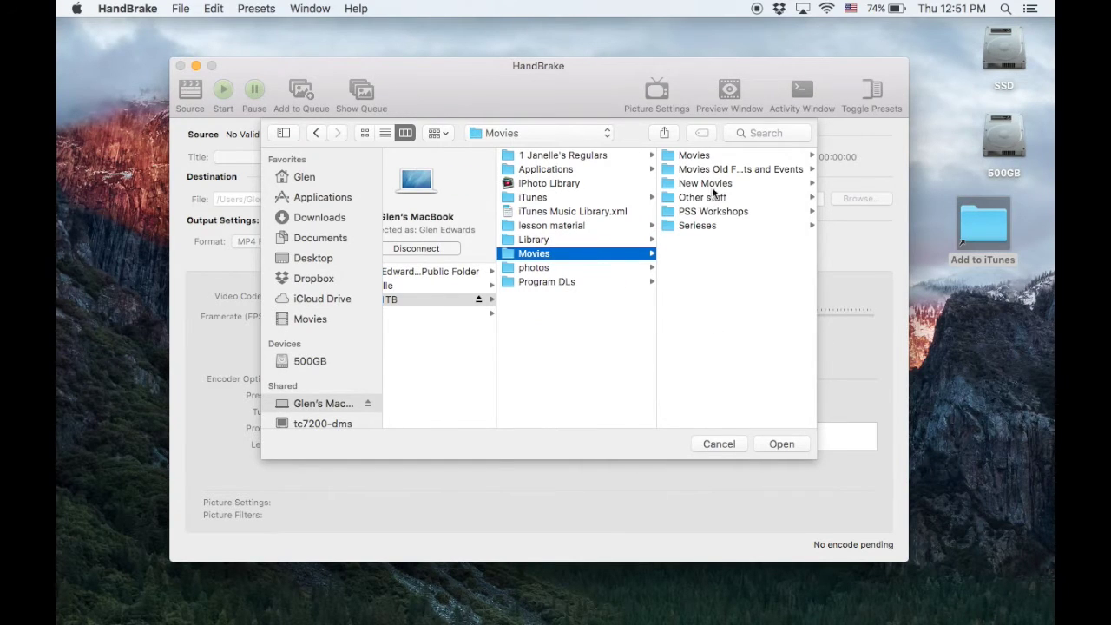
click(692, 156)
click(691, 156)
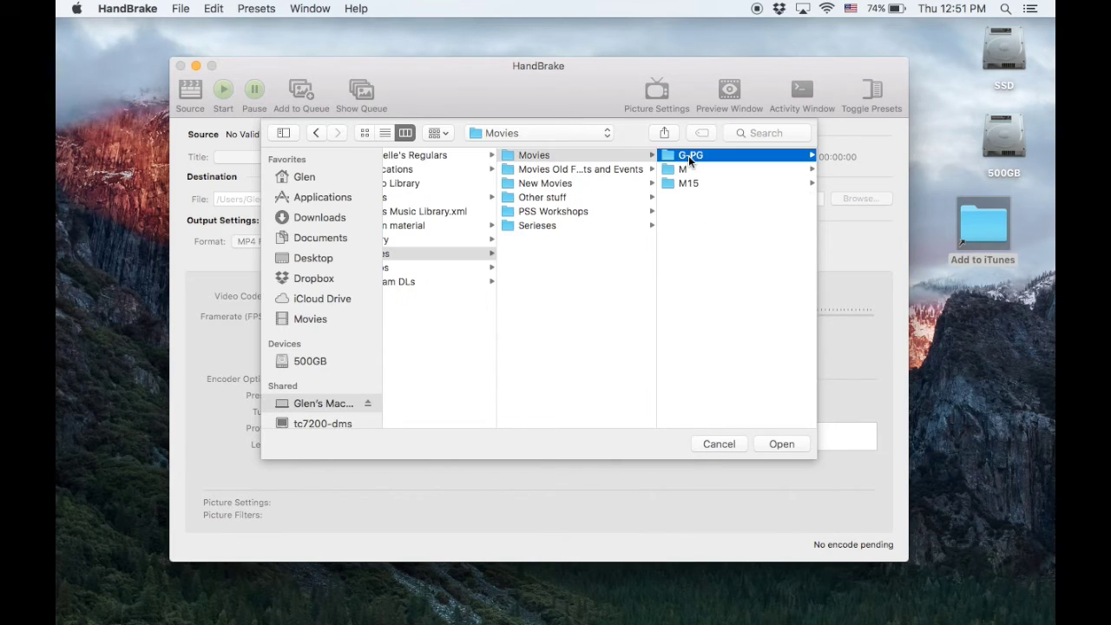
key(Return)
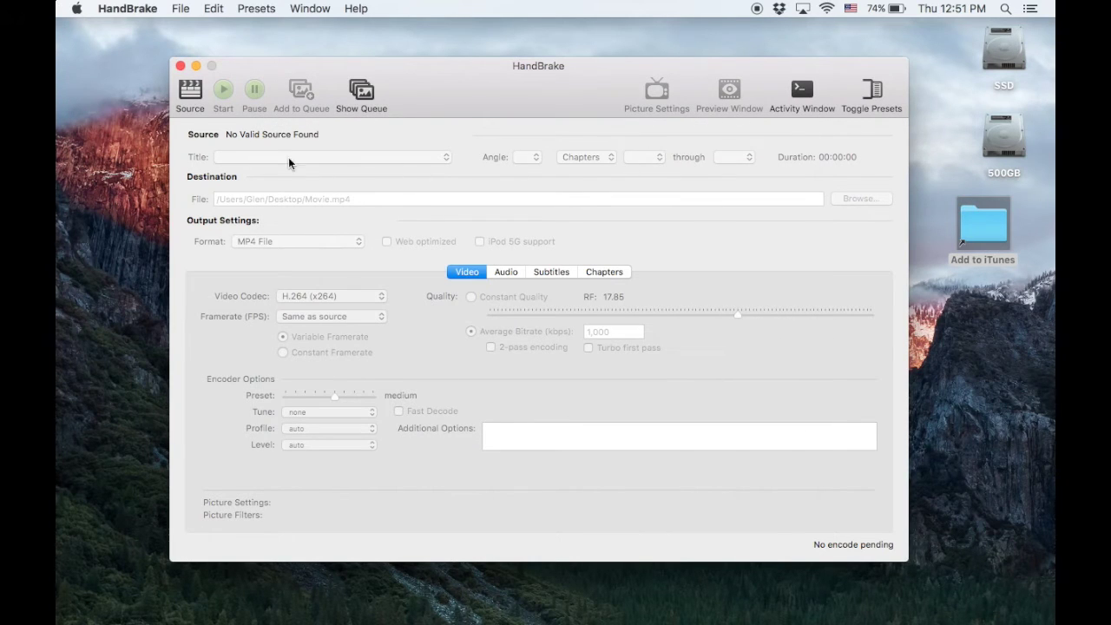
Load Tangled.avi from the Animation folder inside G-PG as the source video
click(190, 94)
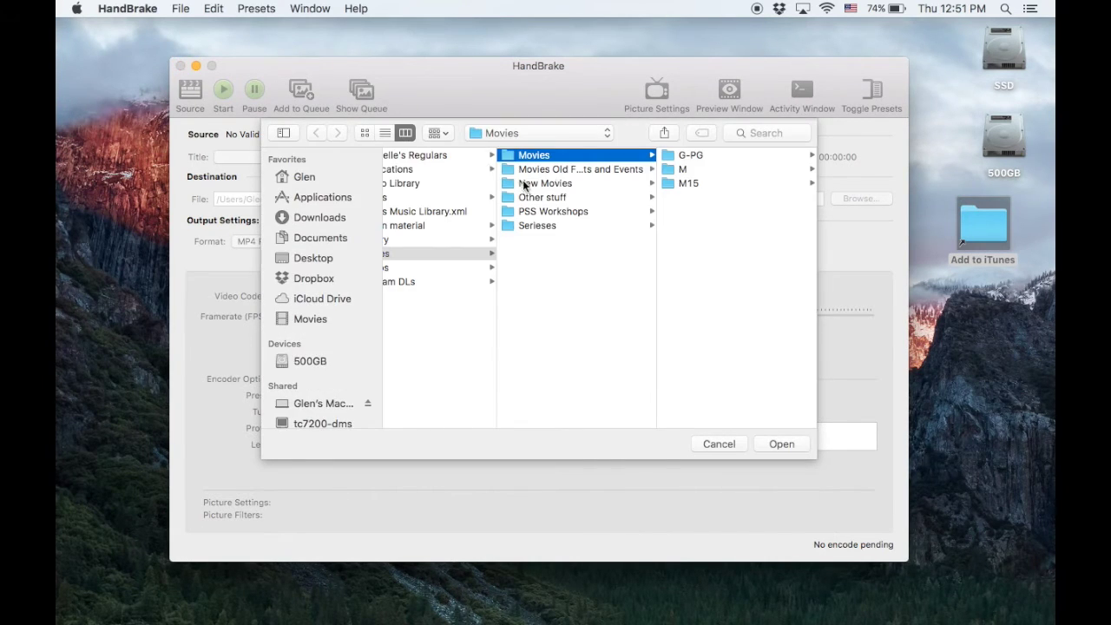
click(683, 155)
click(686, 160)
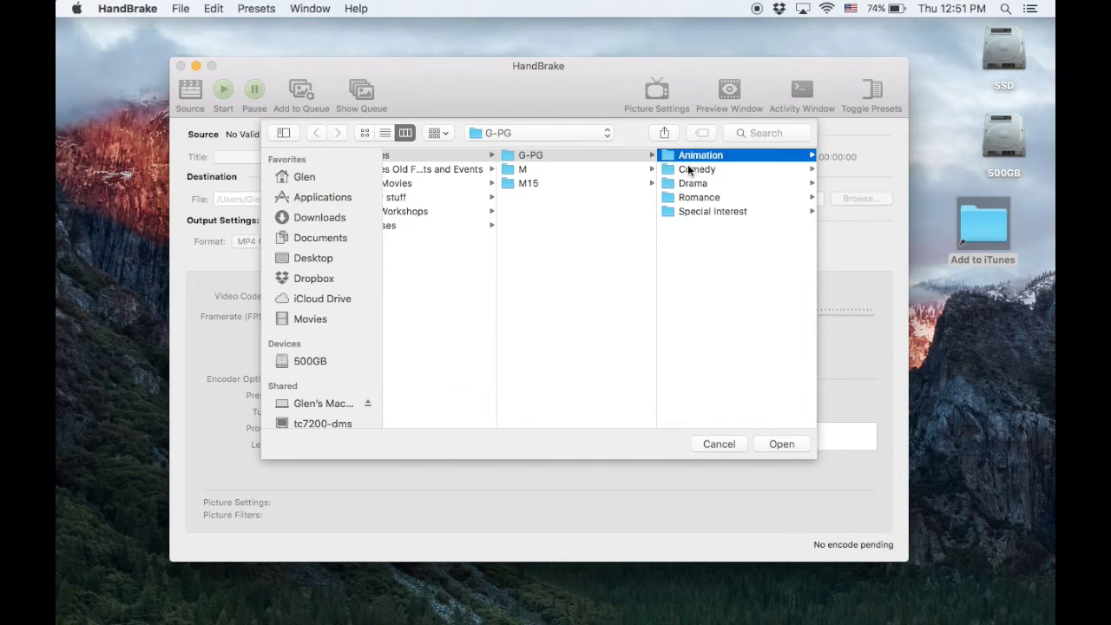
scroll(695, 167, down, 6)
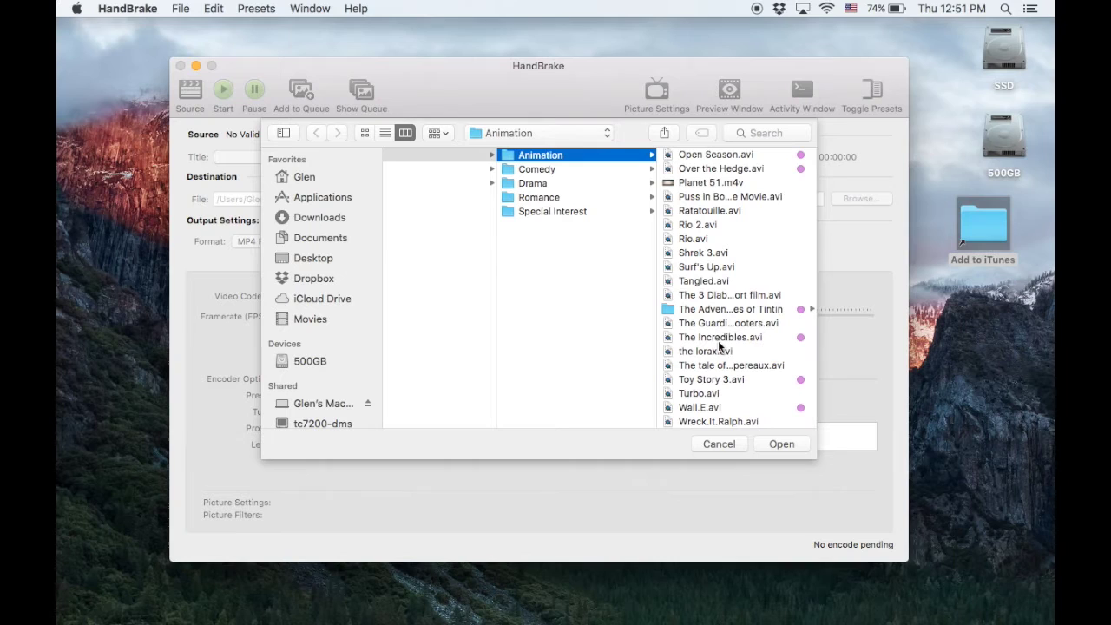
double_click(705, 282)
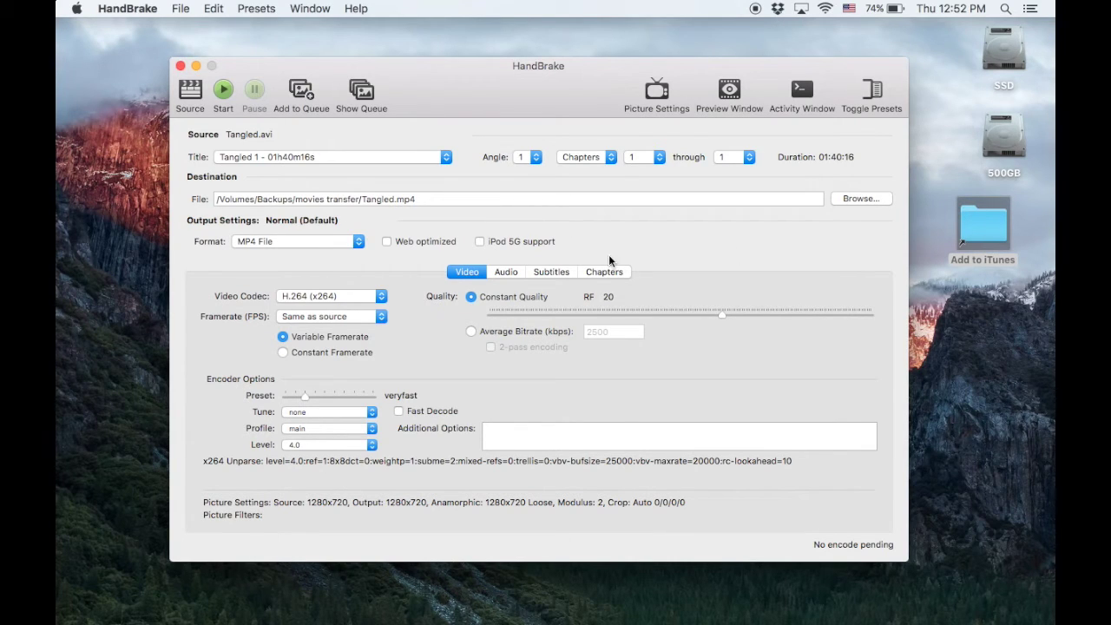
Set the destination of Tangled.mp4 to the Movies folder on the 500GB drive and start the encode
click(845, 198)
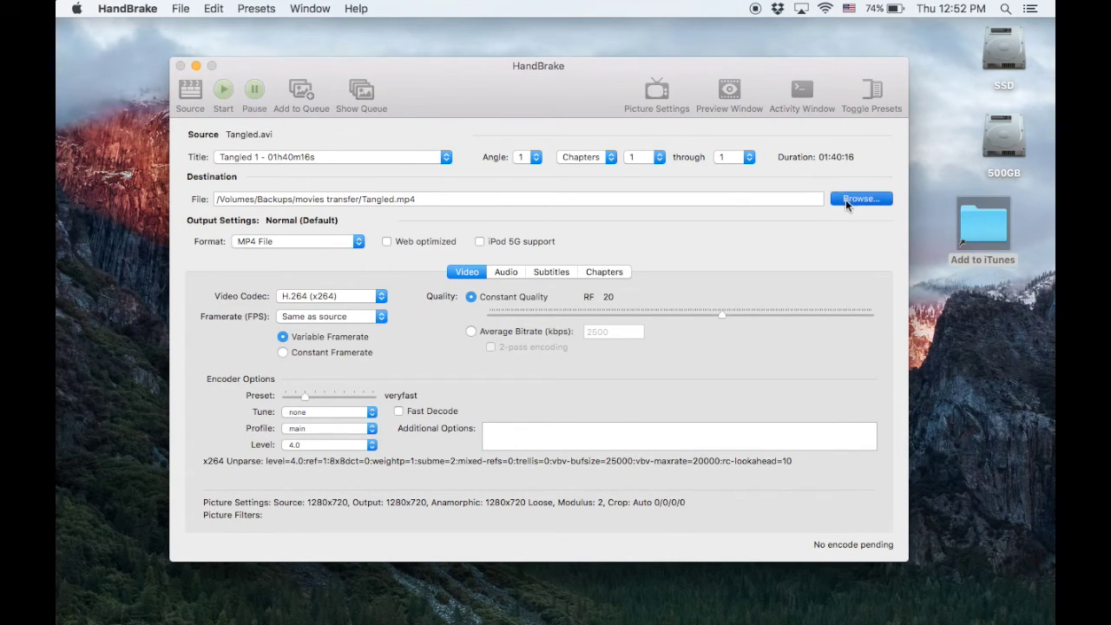
scroll(435, 291, left, 10)
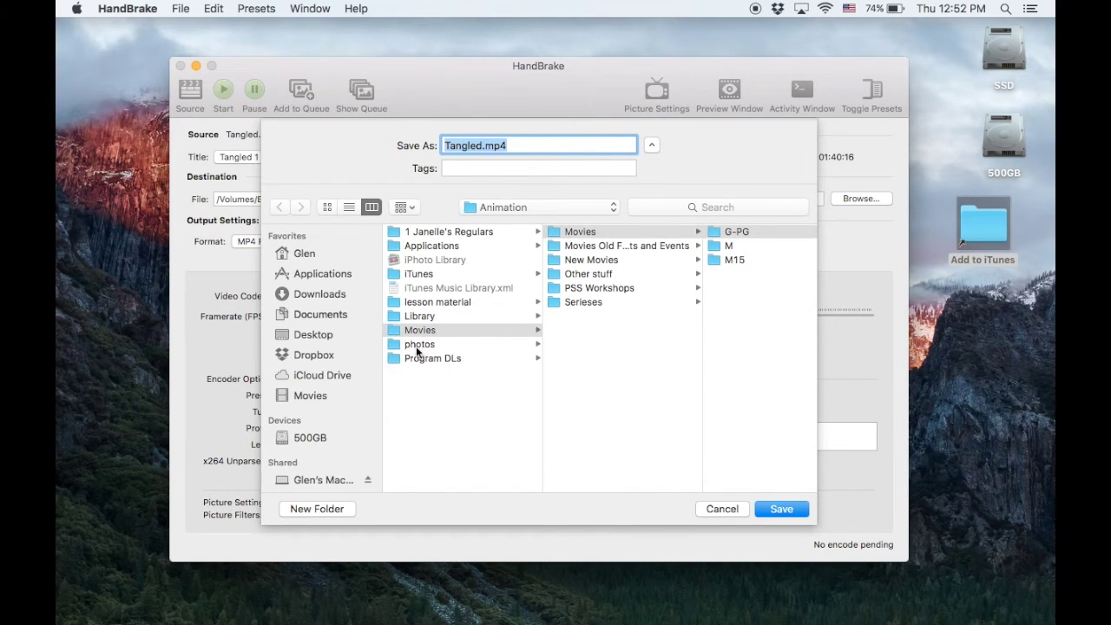
click(306, 436)
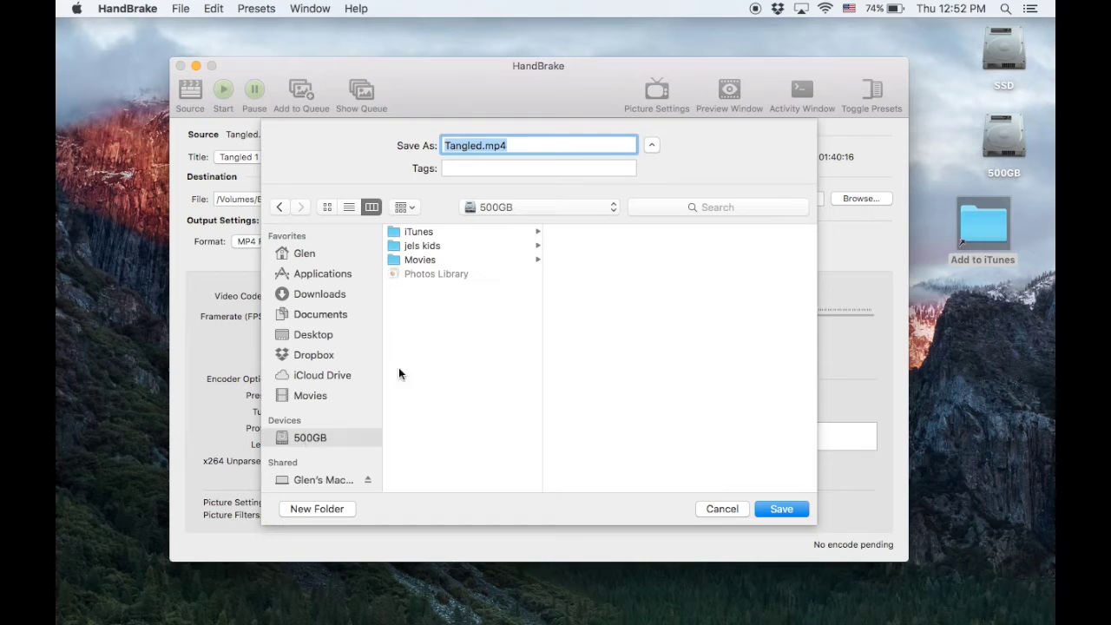
click(438, 259)
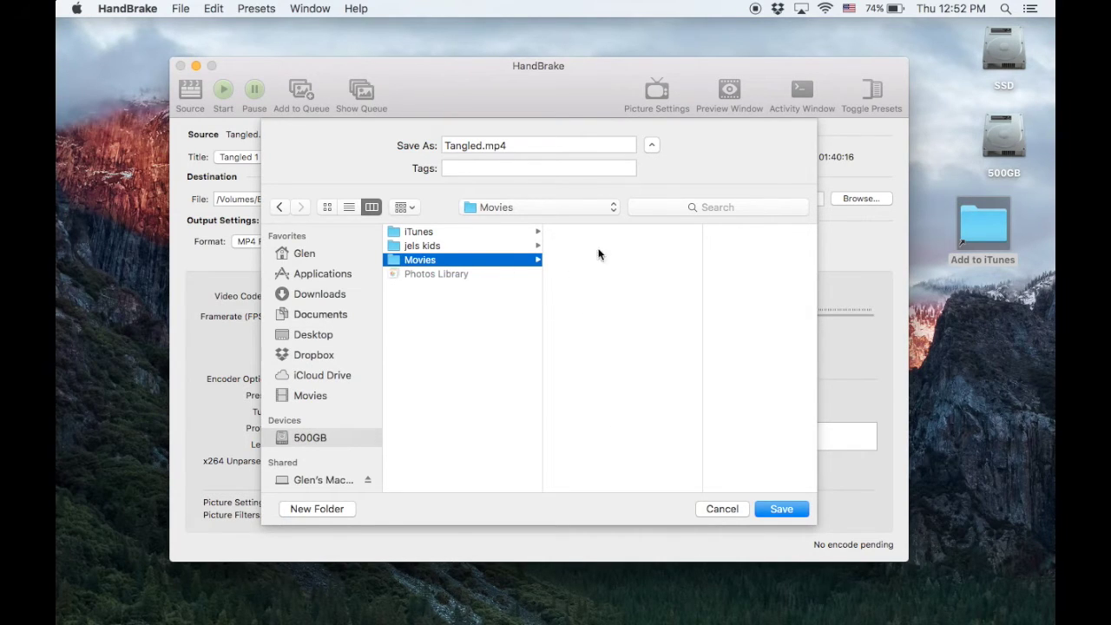
click(789, 514)
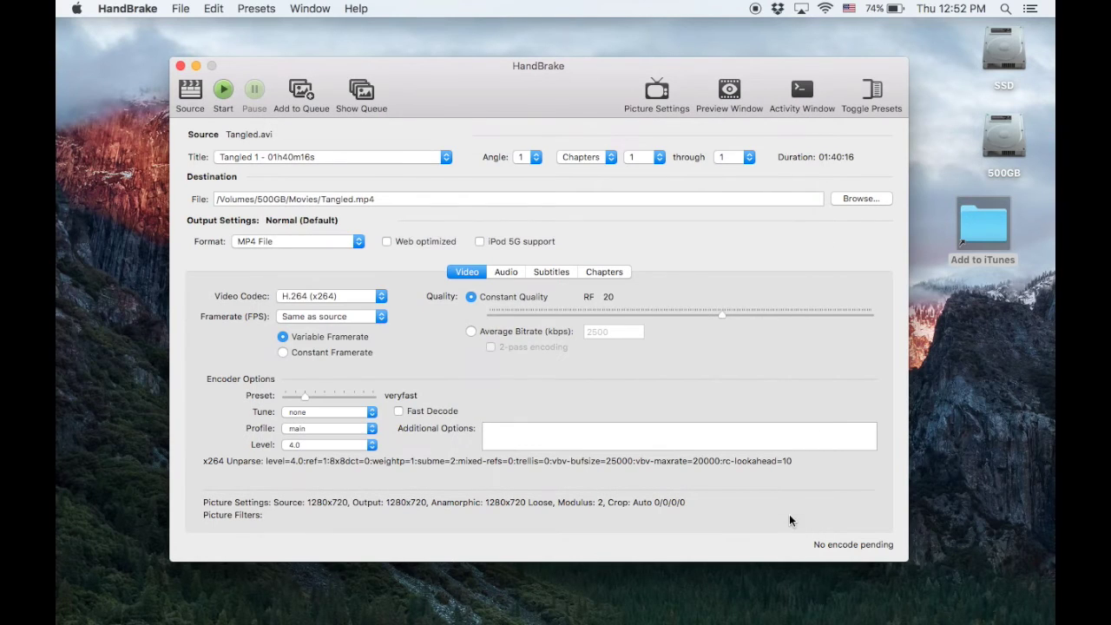
click(224, 96)
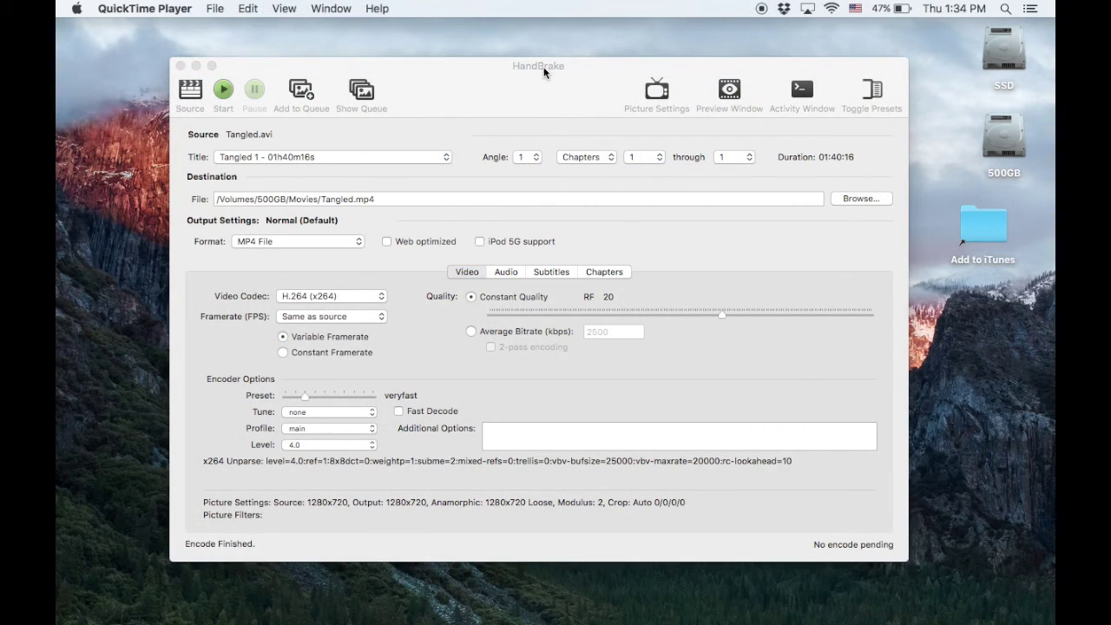
Move Tangled.mp4 from the 500GB drive's Movies folder in Finder into the "Add to iTunes" alias on the desktop
drag(545, 69, 554, 63)
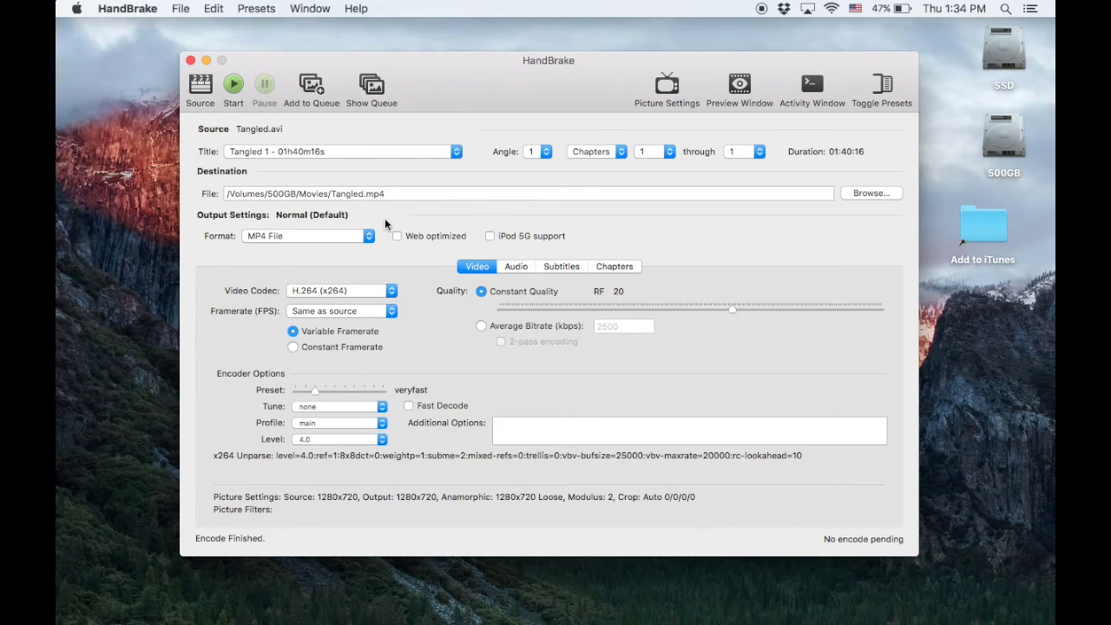
mouse_move(259, 616)
click(116, 595)
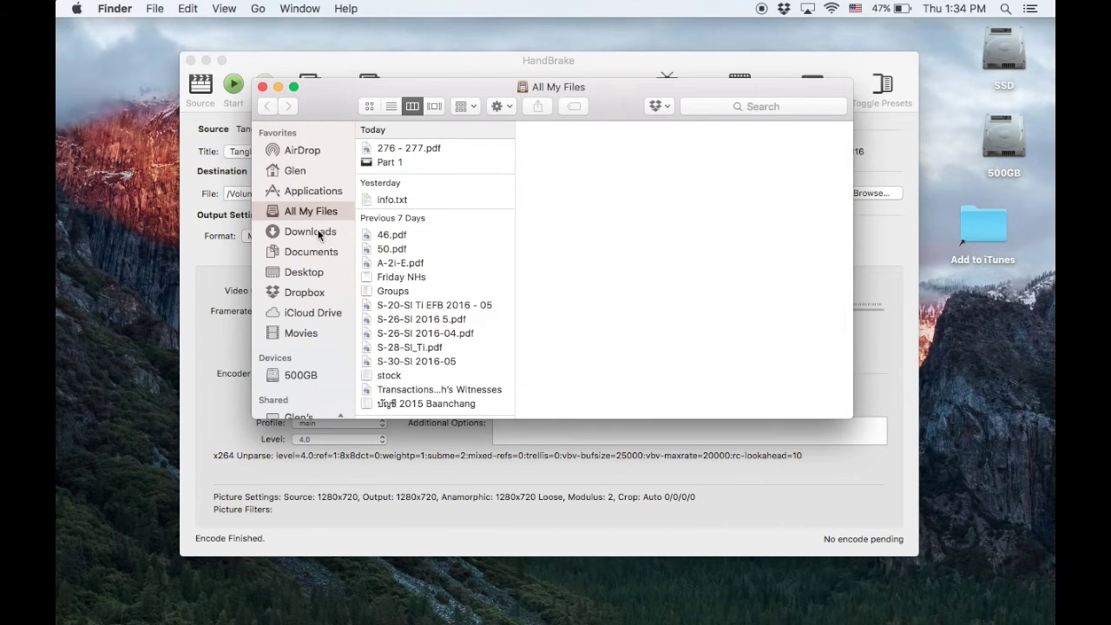
click(300, 375)
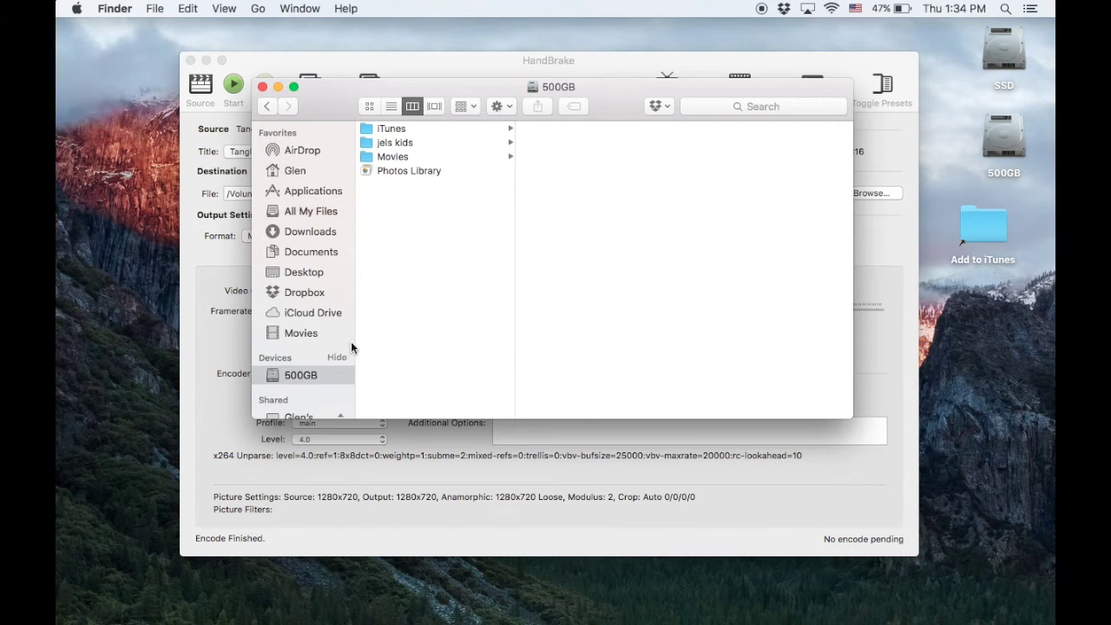
click(399, 157)
drag(557, 133, 983, 228)
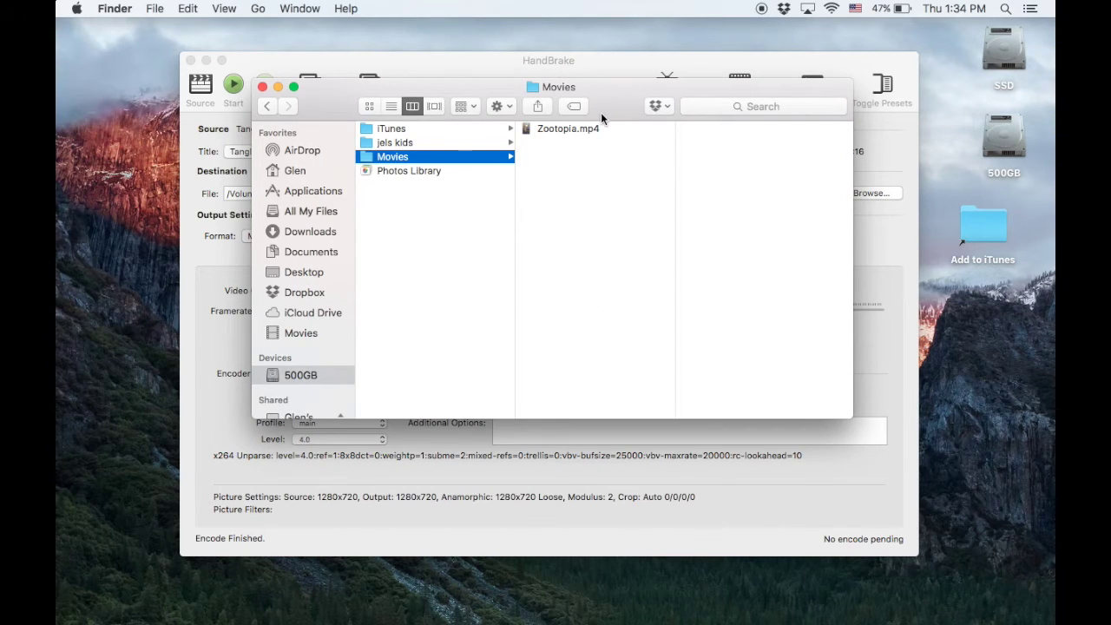
mouse_move(601, 112)
mouse_down()
mouse_move(601, 102)
mouse_move(599, 128)
mouse_up()
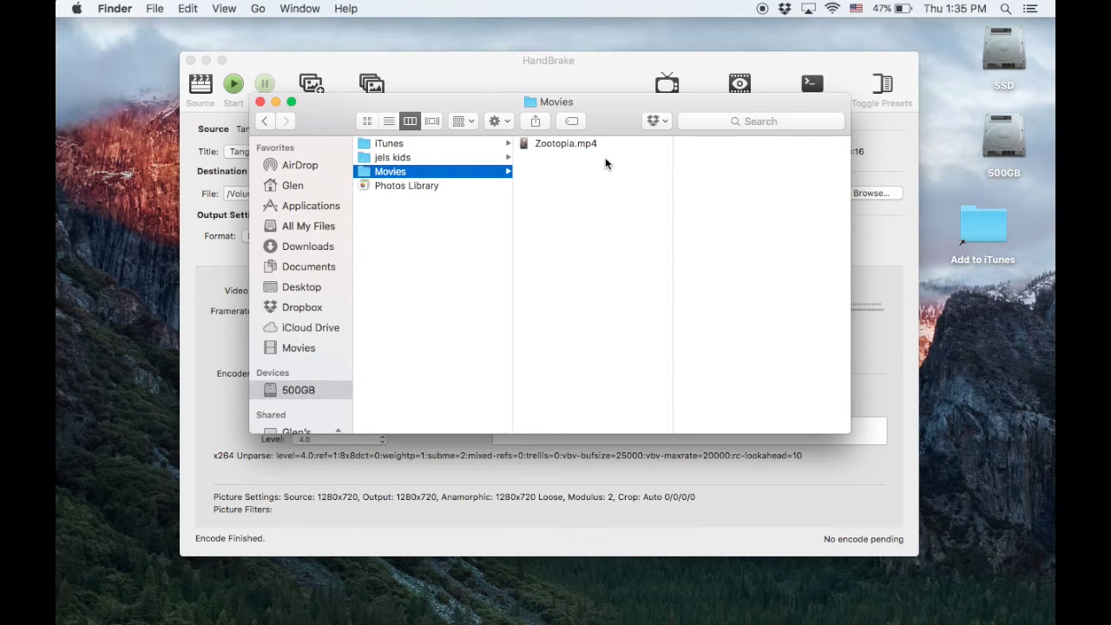
drag(598, 122, 550, 135)
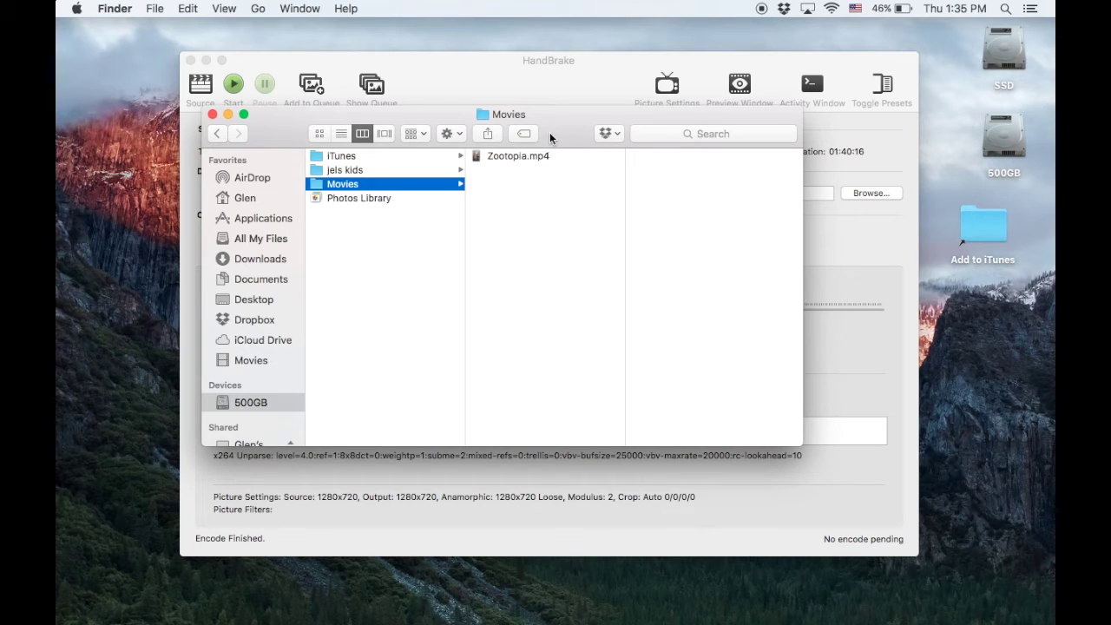
drag(555, 134, 561, 132)
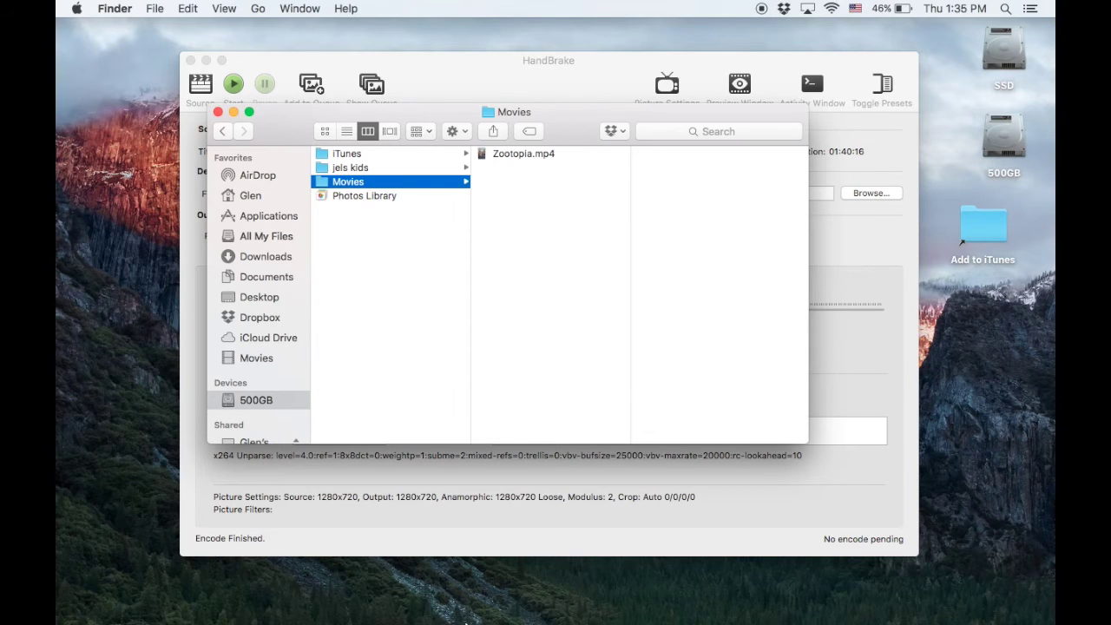
Switch to iTunes and open the info window of the Tangled video in Home Videos
mouse_move(465, 622)
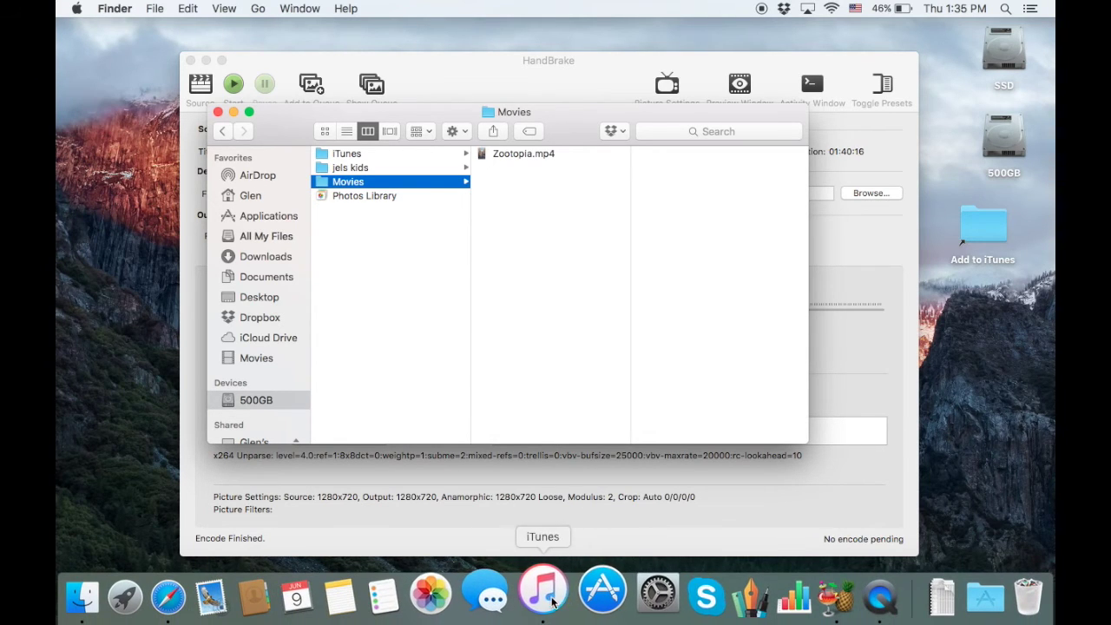
click(544, 594)
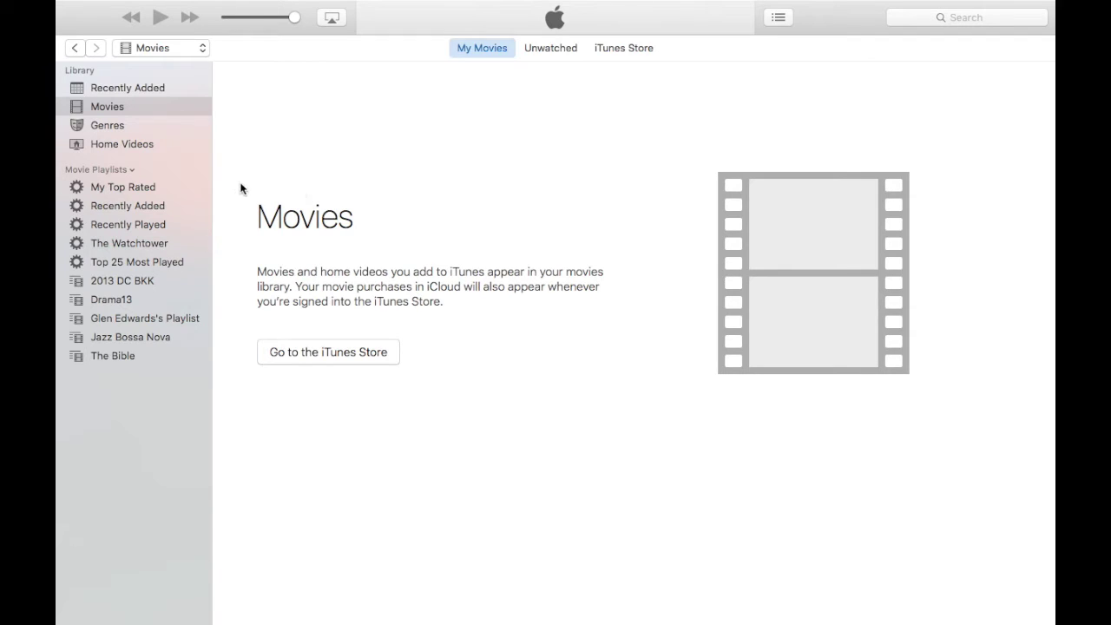
click(140, 146)
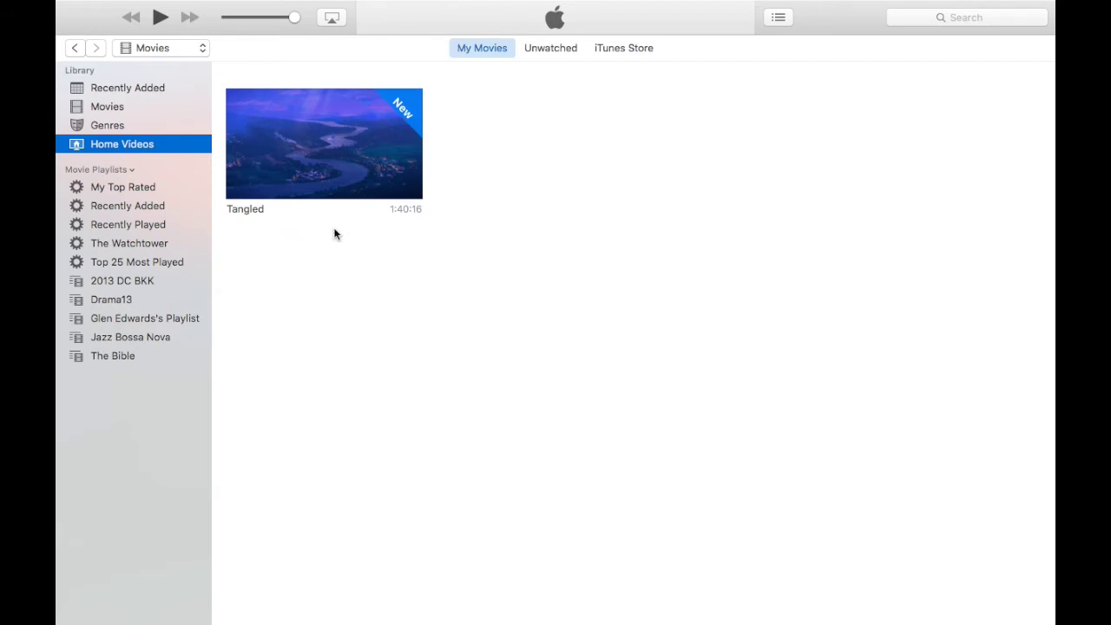
mouse_move(342, 216)
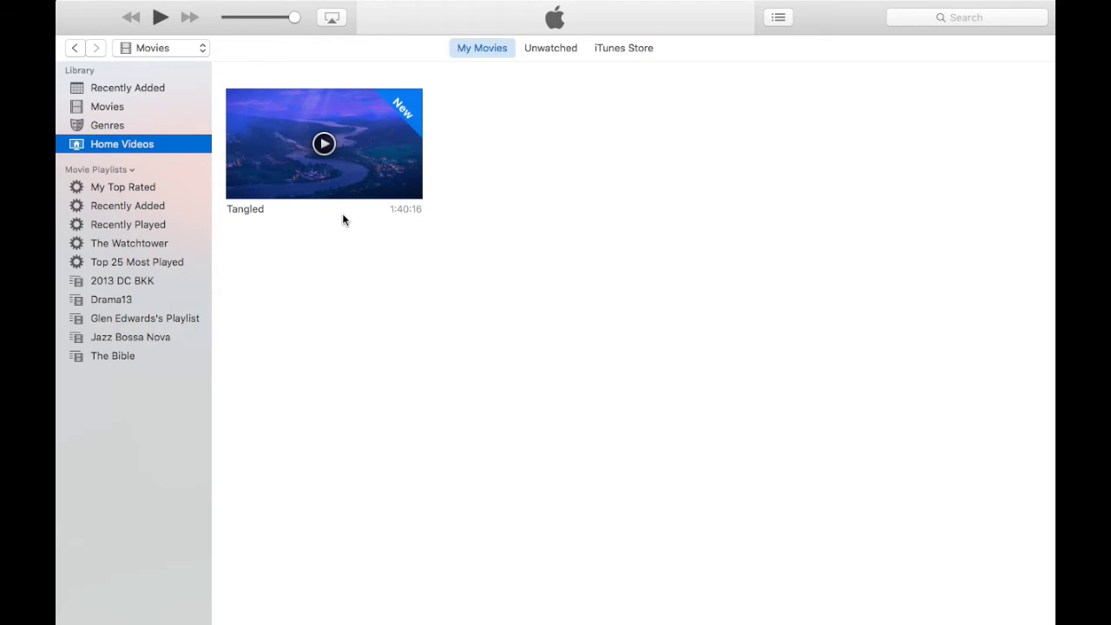
right_click(394, 186)
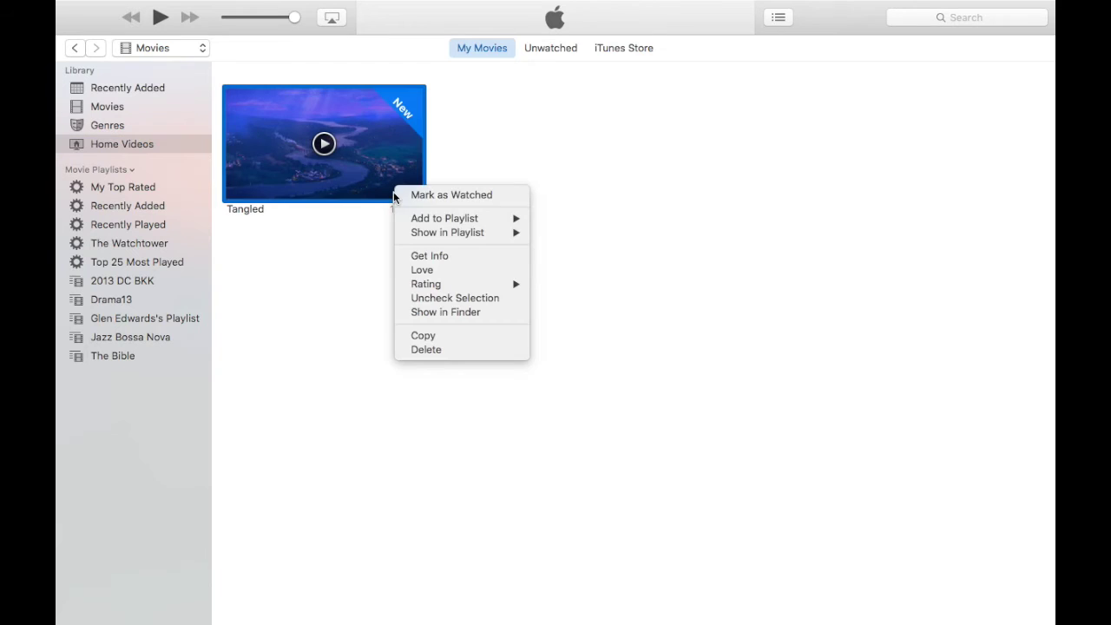
click(435, 254)
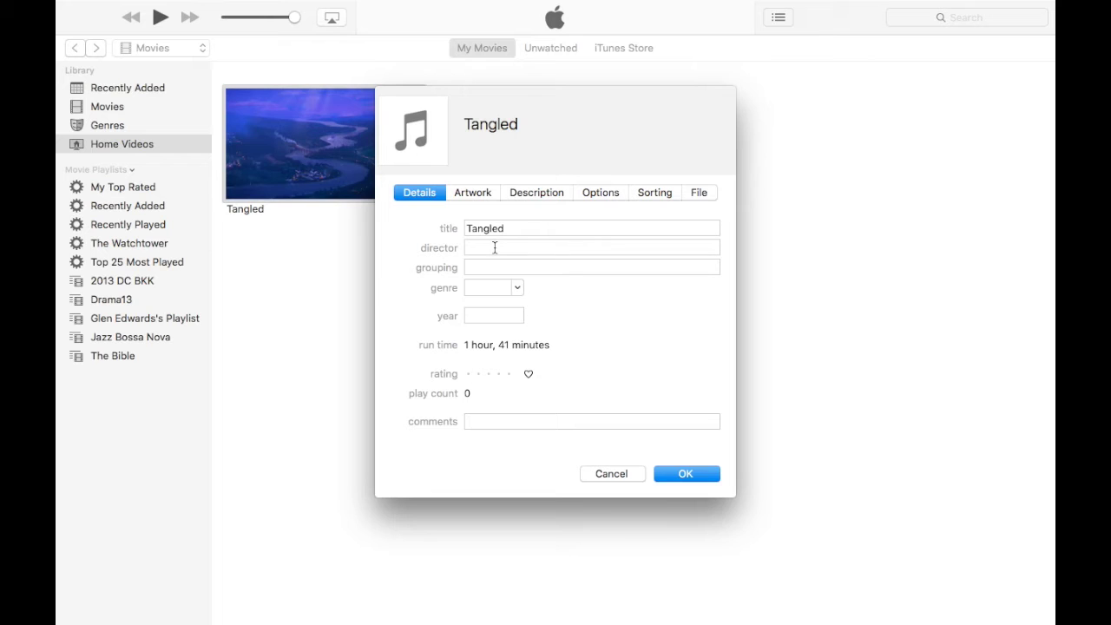
Set the genre of Tangled to Animation after browsing the existing genres
click(517, 289)
scroll(511, 323, down, 5)
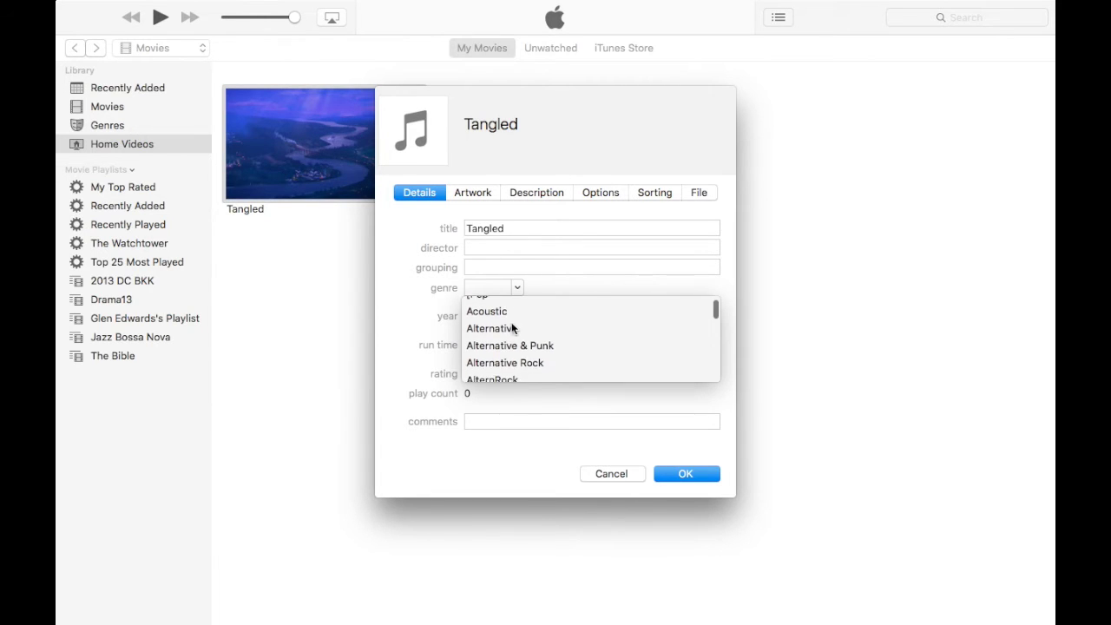
scroll(512, 323, up, 3)
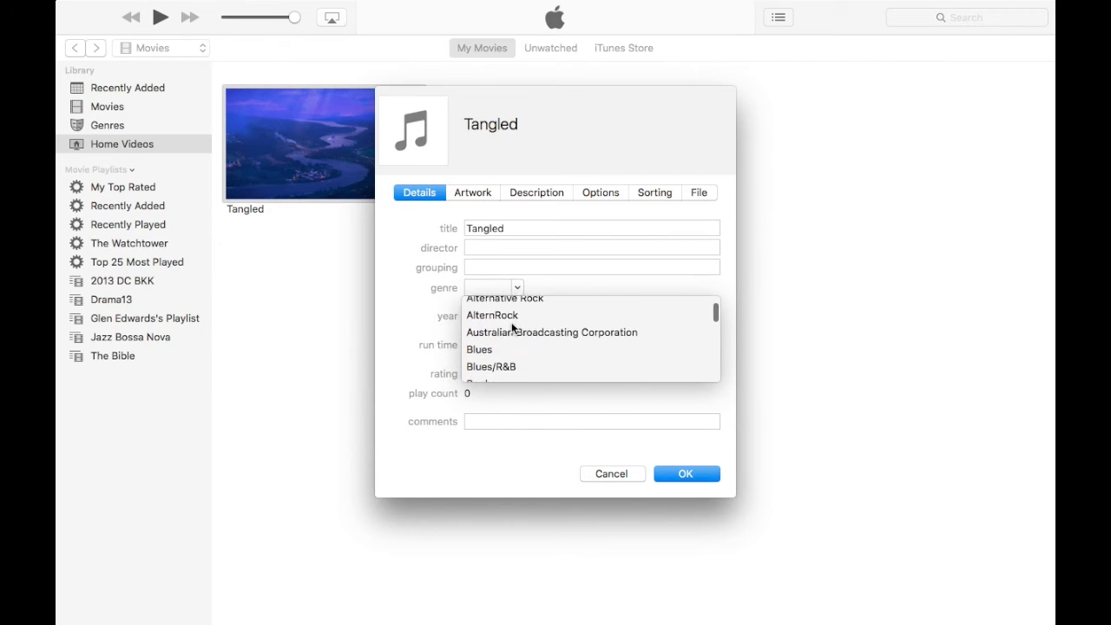
scroll(511, 322, down, 3)
scroll(512, 322, up, 5)
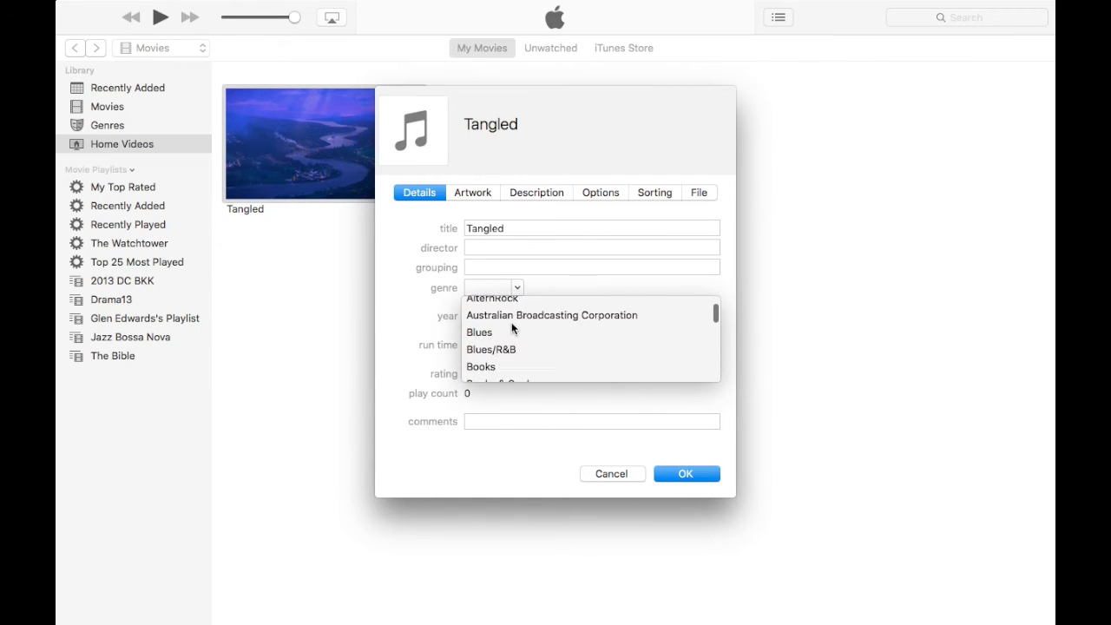
click(497, 291)
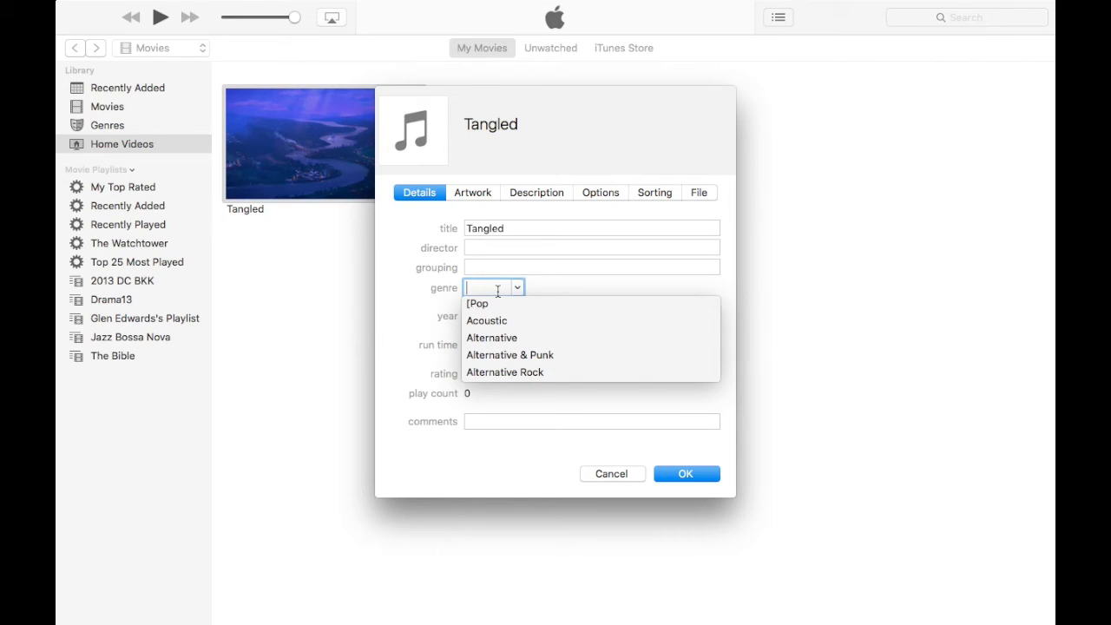
text(Animation)
key(Tab)
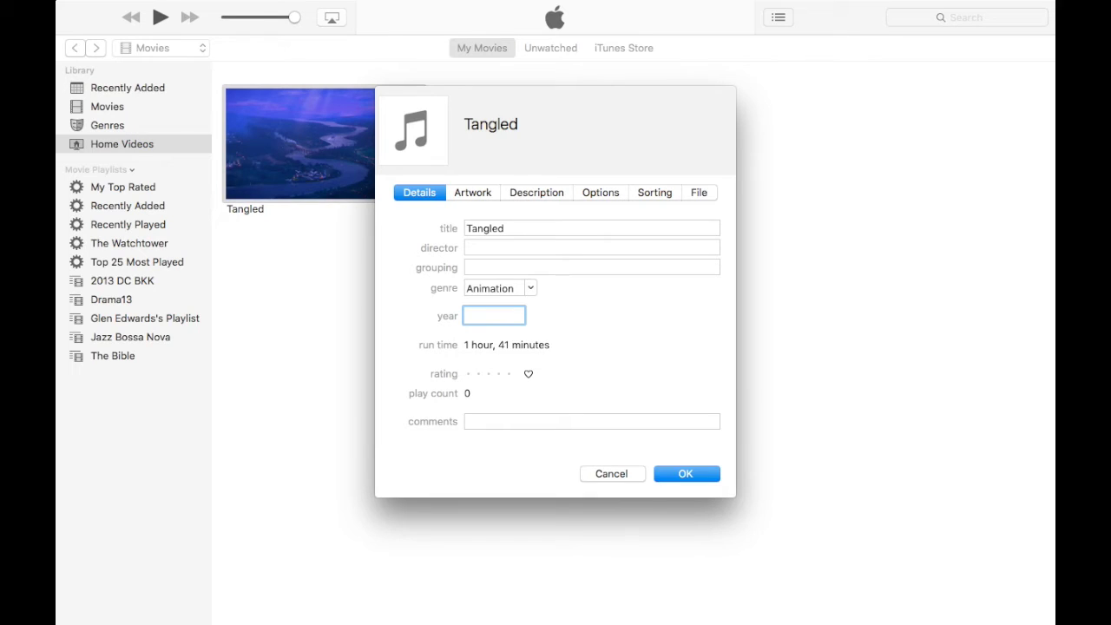
Open Tangled's artwork settings, switch to Safari and search Google Images for "tangled movie poster"
click(483, 194)
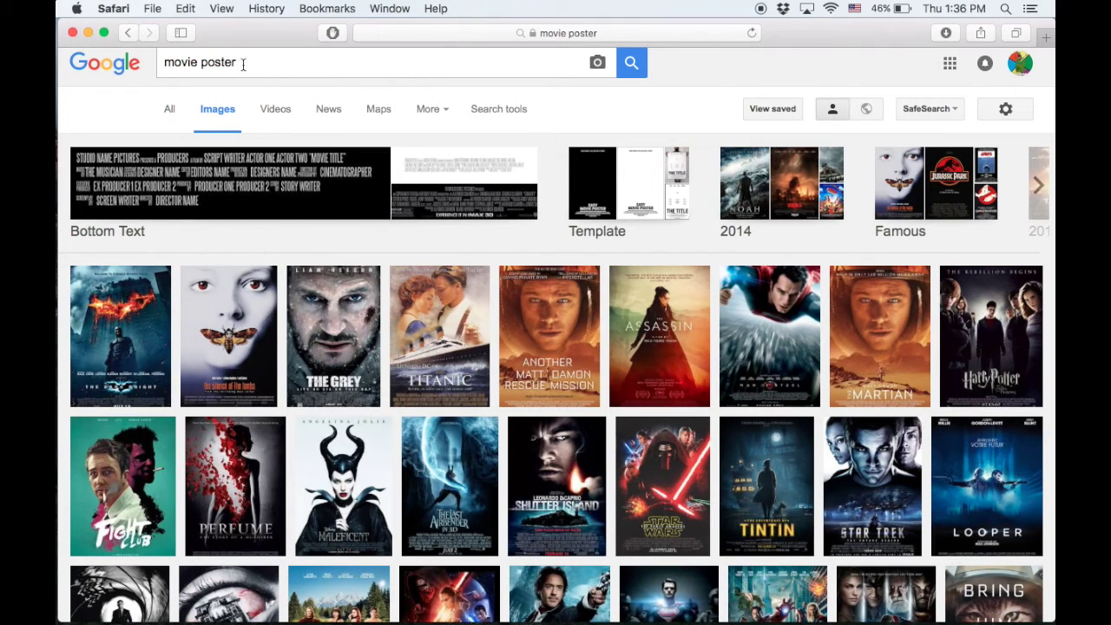
click(171, 66)
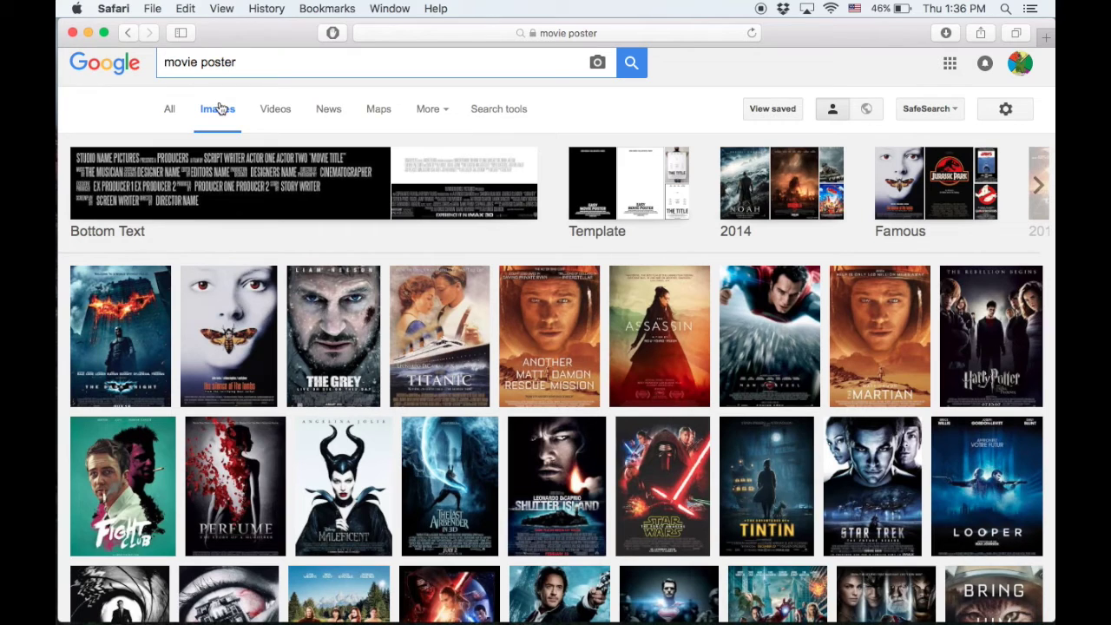
click(162, 62)
text(f)
key(BackSpace)
text(tangl)
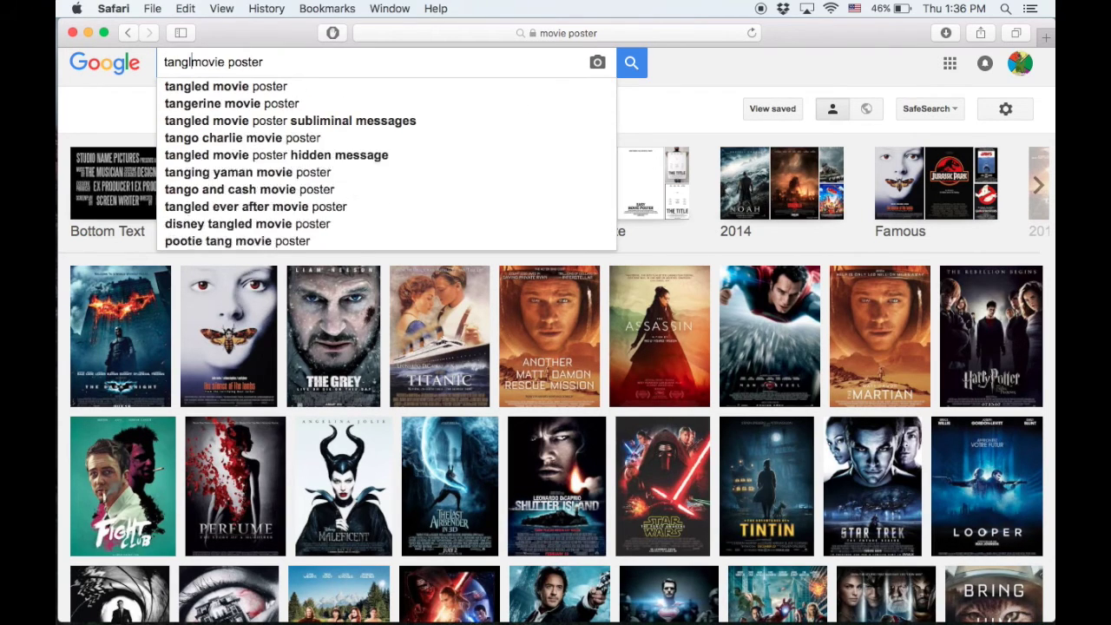
text(ed)
key(Return)
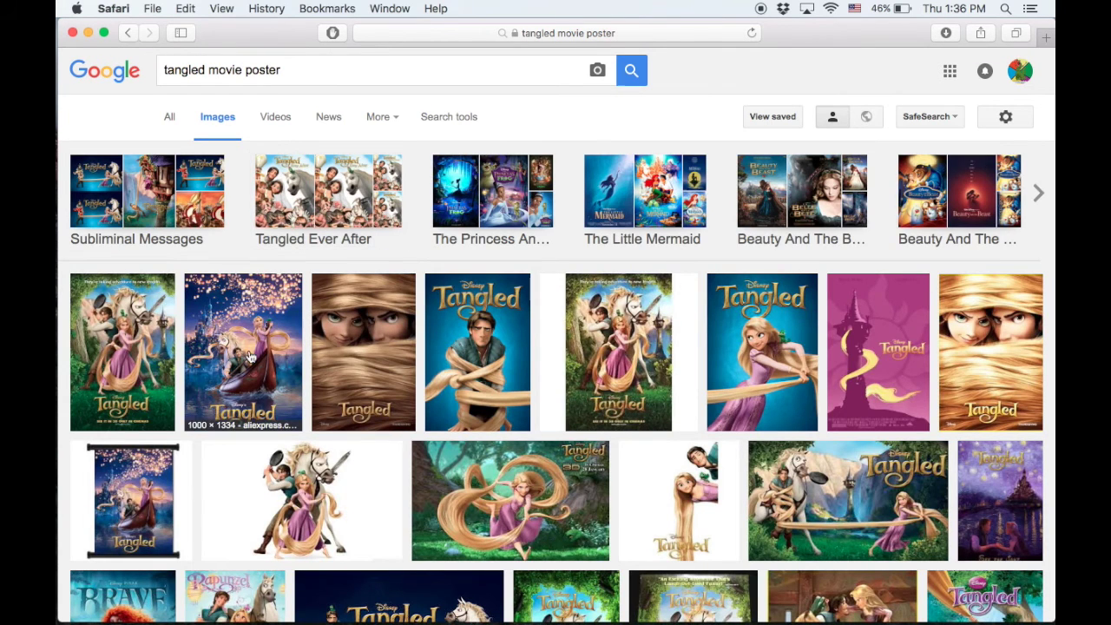
Open the first Tangled poster result, from collider.com, and save the image to Downloads
click(122, 367)
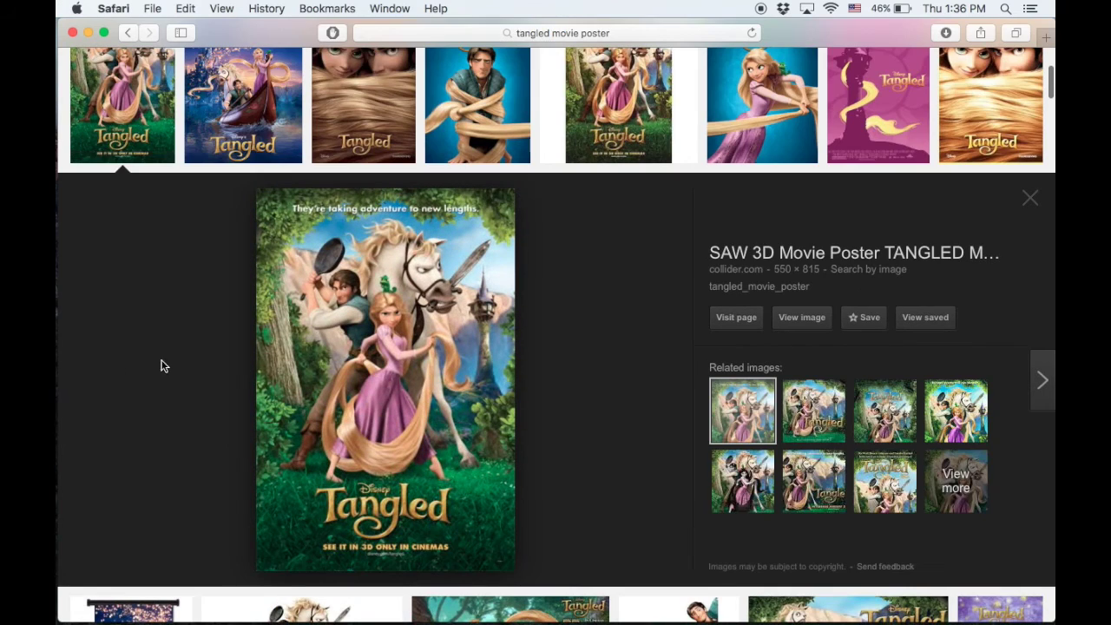
right_click(408, 369)
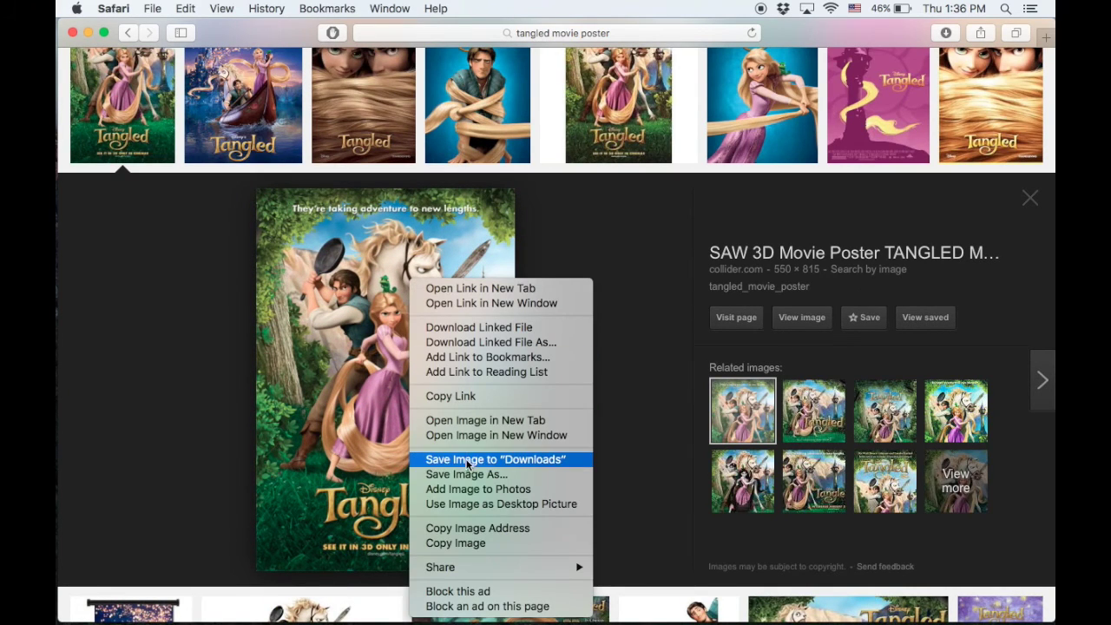
click(500, 458)
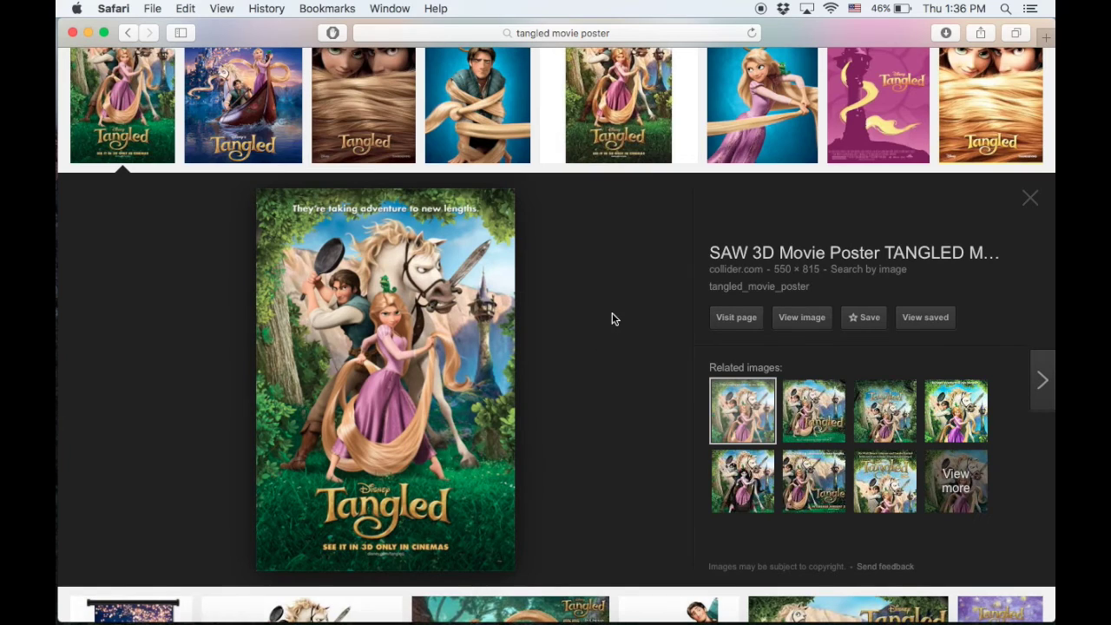
Return to iTunes and add tangled_movie_poster.jpg from Downloads as Tangled's artwork
key(ctrl+Left)
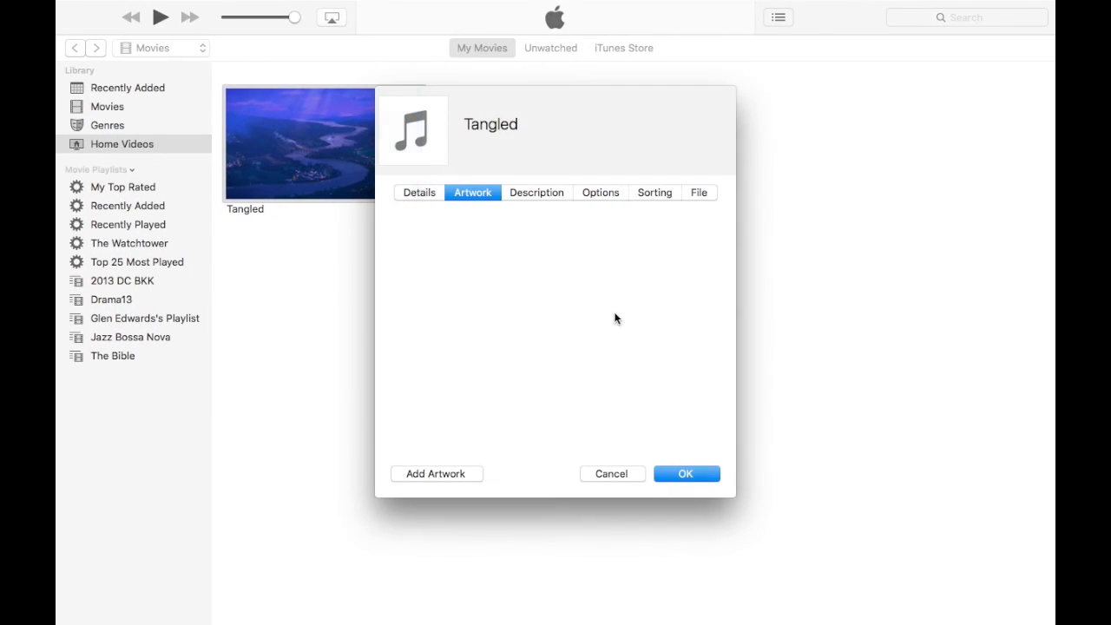
click(434, 476)
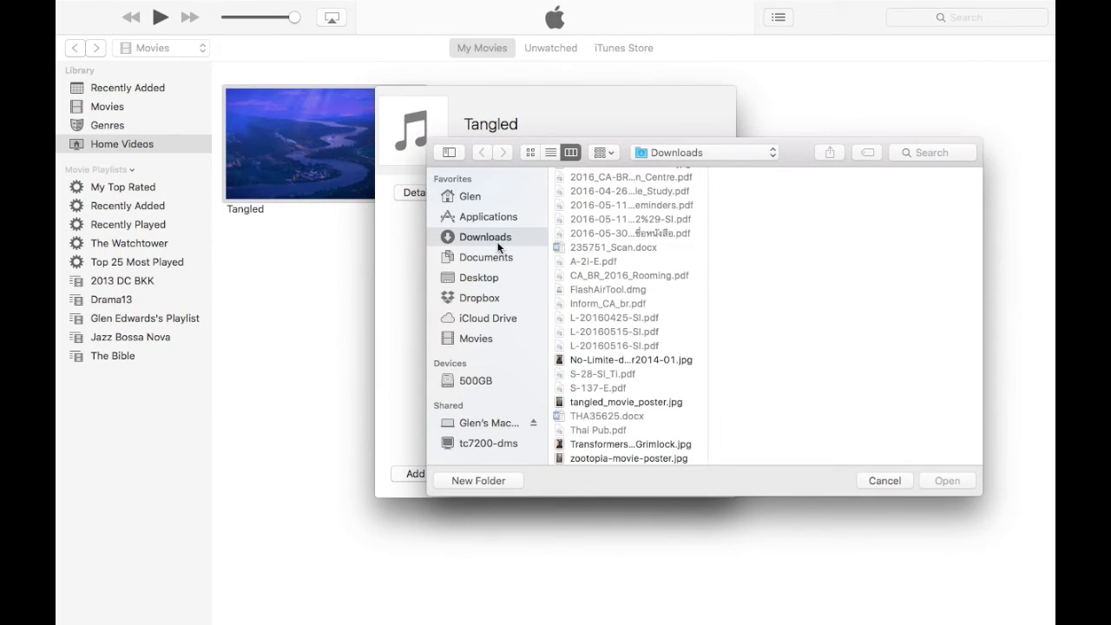
click(600, 402)
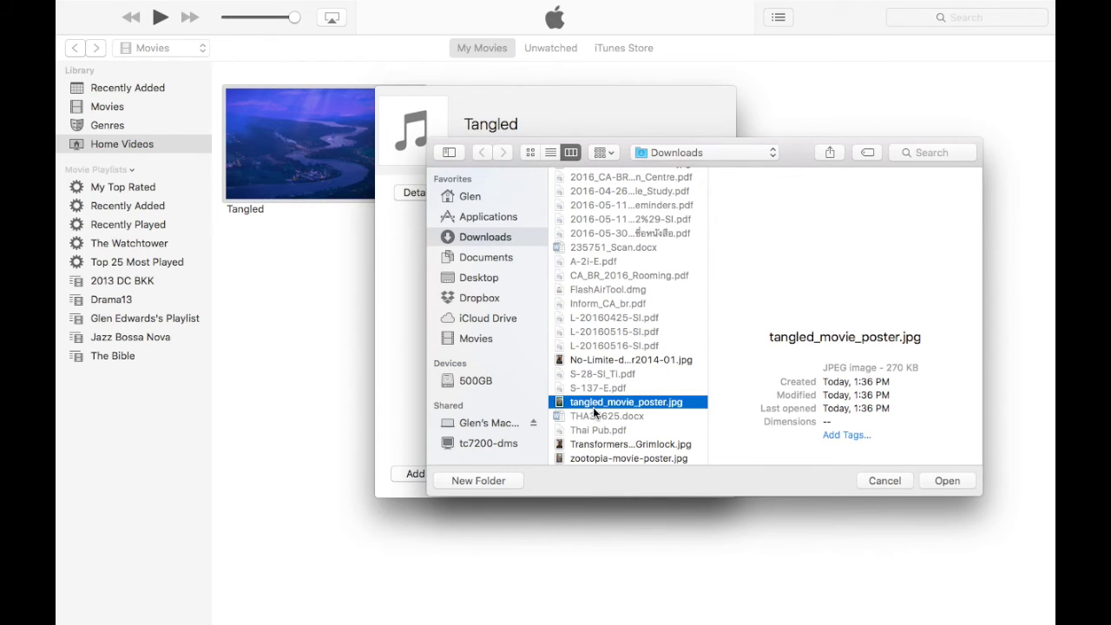
click(947, 481)
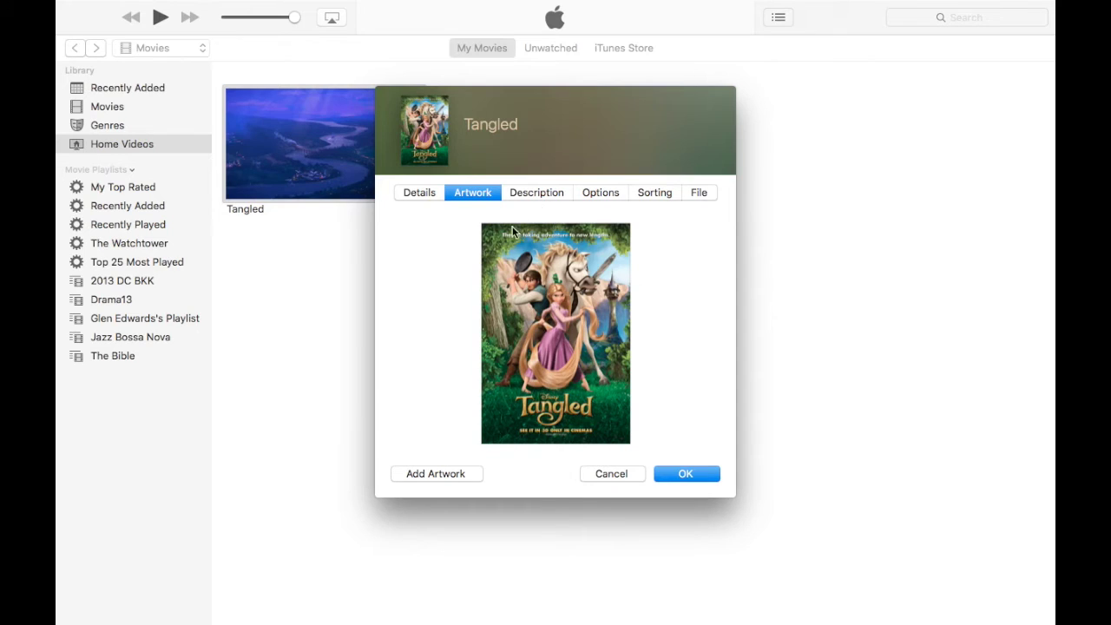
Set Tangled's media kind to Movie
click(611, 196)
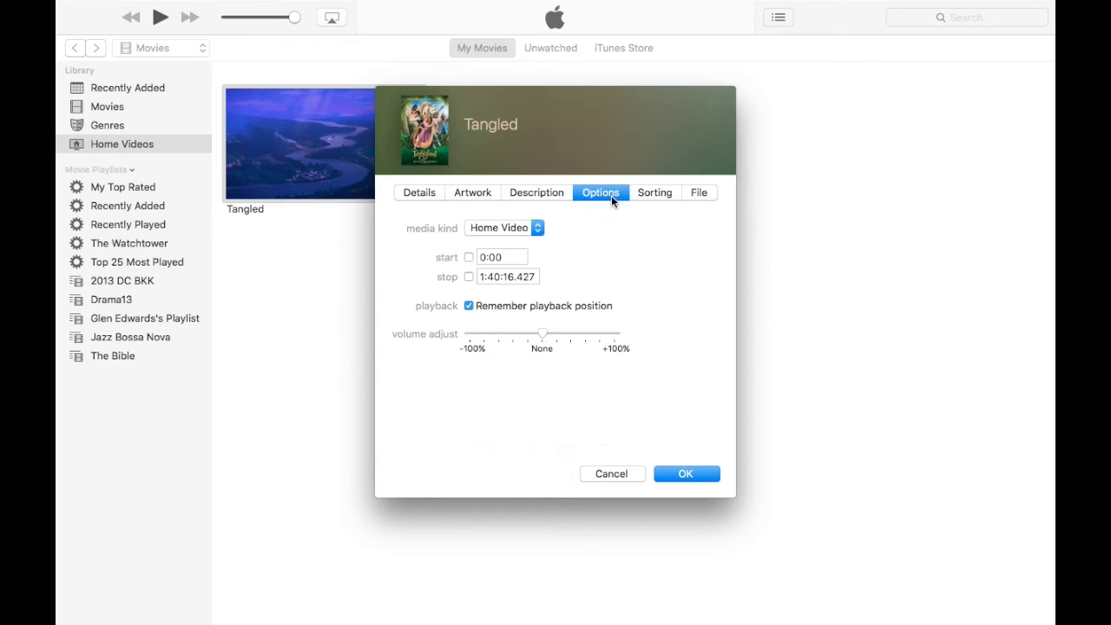
click(538, 227)
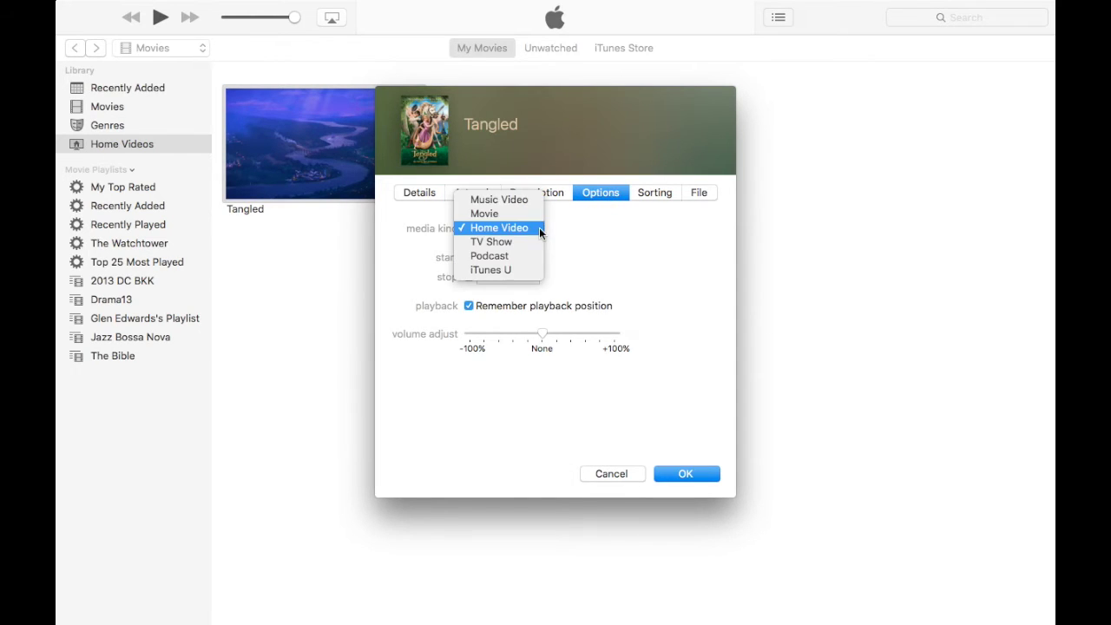
click(501, 214)
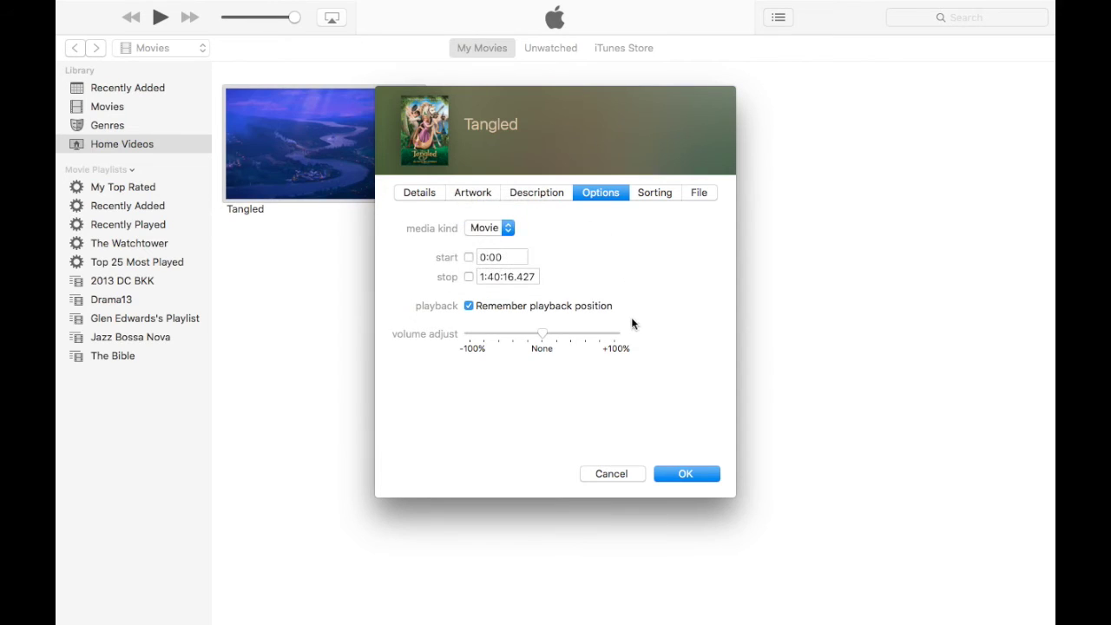
Examine the sorting fields of Tangled, especially the title's sort-as field, and compare them with its details
click(655, 195)
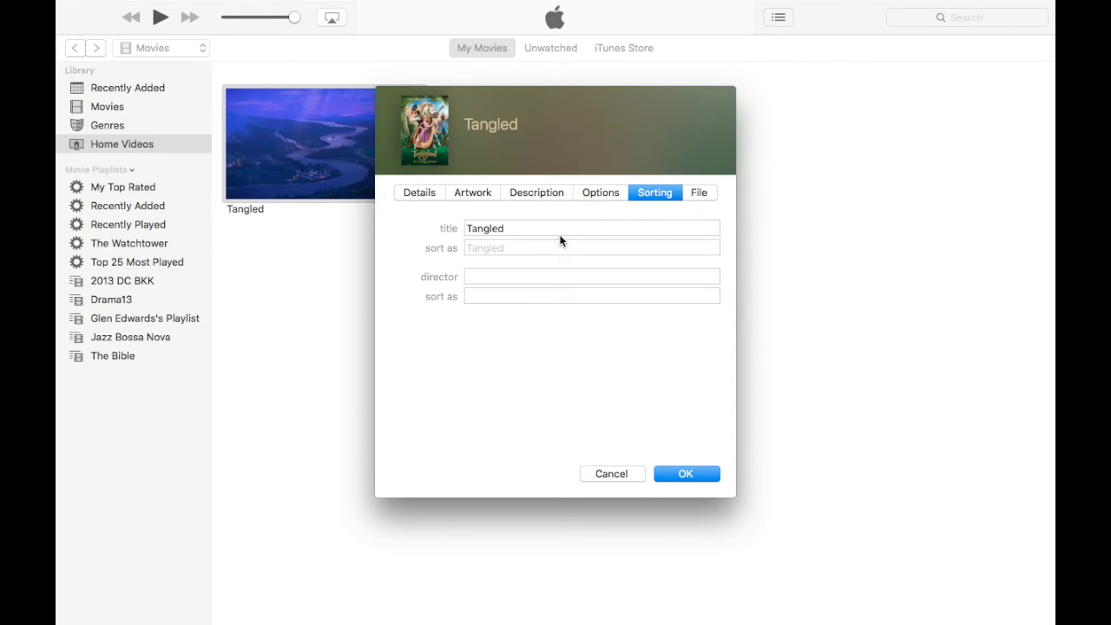
click(499, 248)
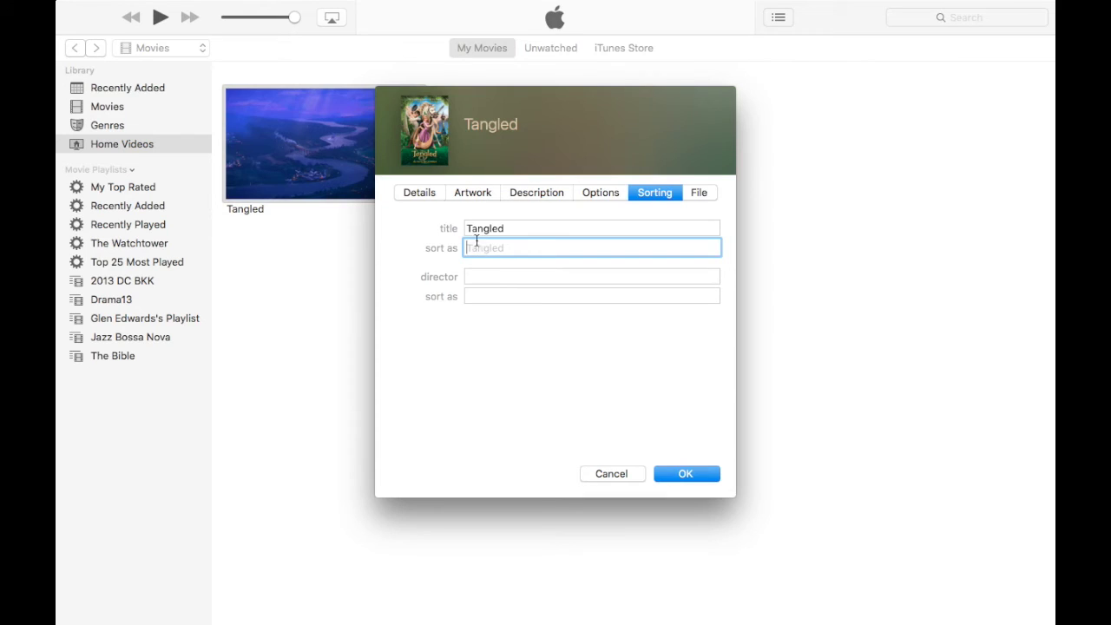
click(428, 194)
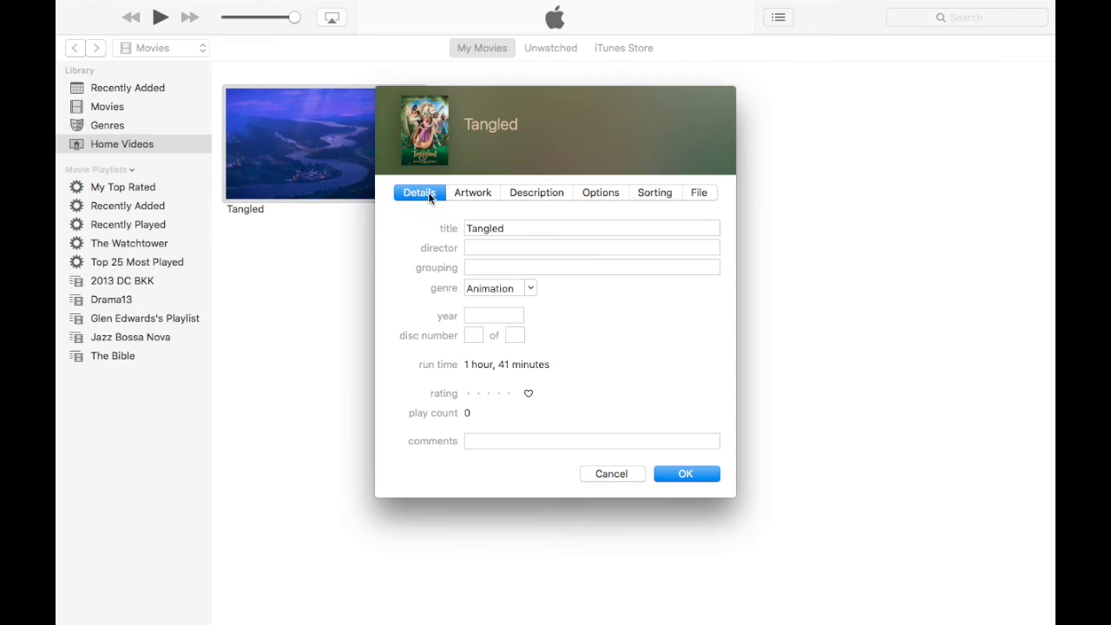
click(651, 195)
click(482, 250)
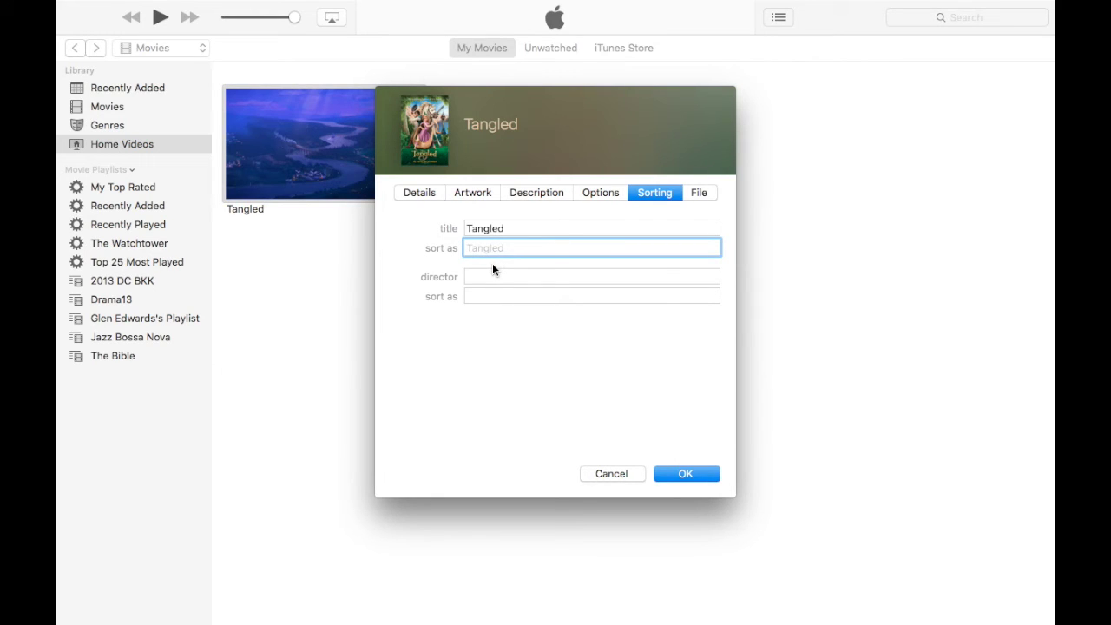
Apply Tangled's info changes and view it in the Movies library and by genre
click(683, 478)
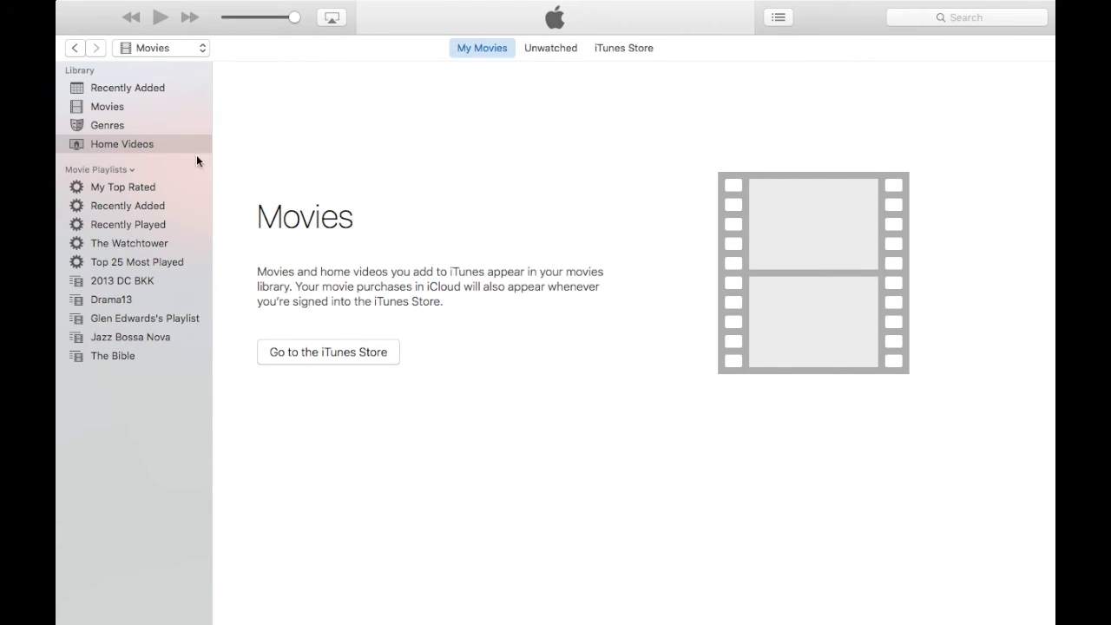
click(110, 109)
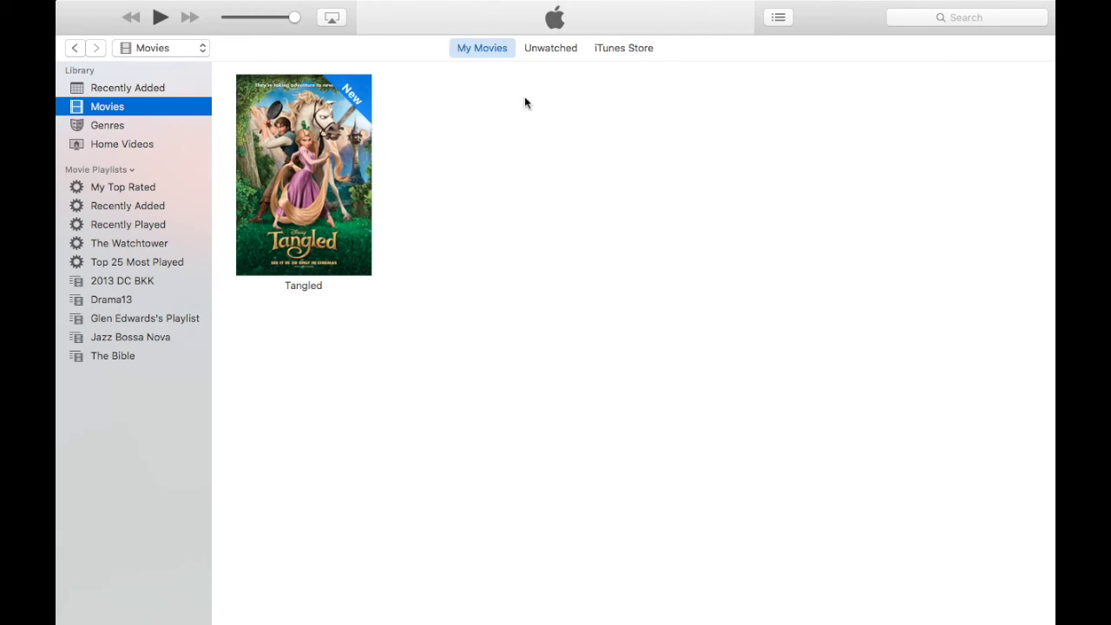
click(108, 127)
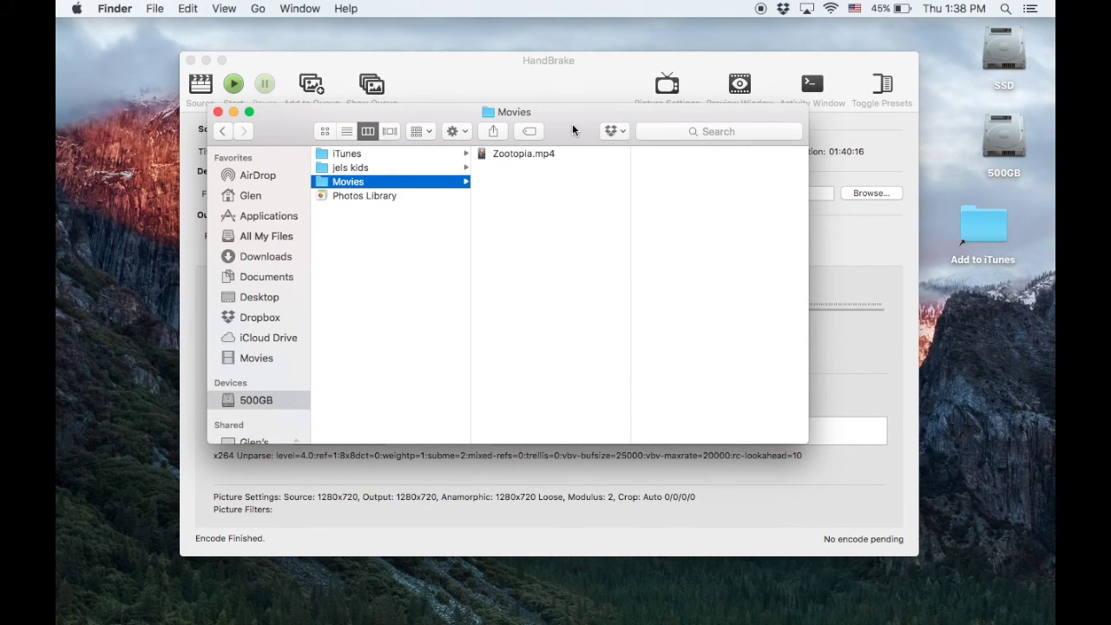
Switch to HandBrake and examine the movie and subtitle files in The Adventures of Tintin source folder without opening any
drag(573, 131, 581, 118)
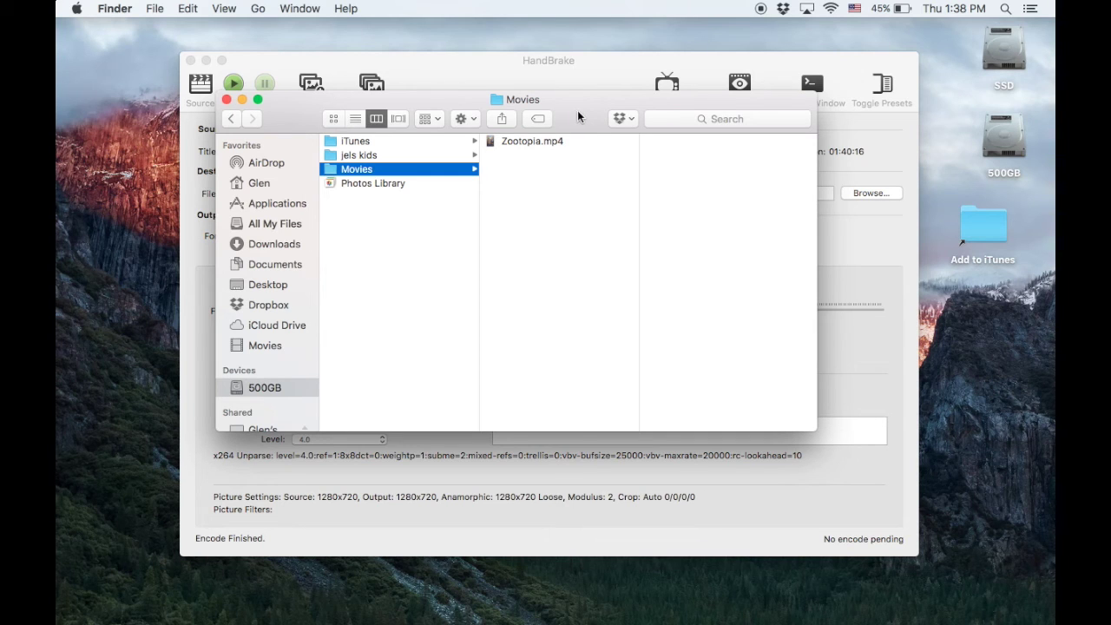
click(589, 77)
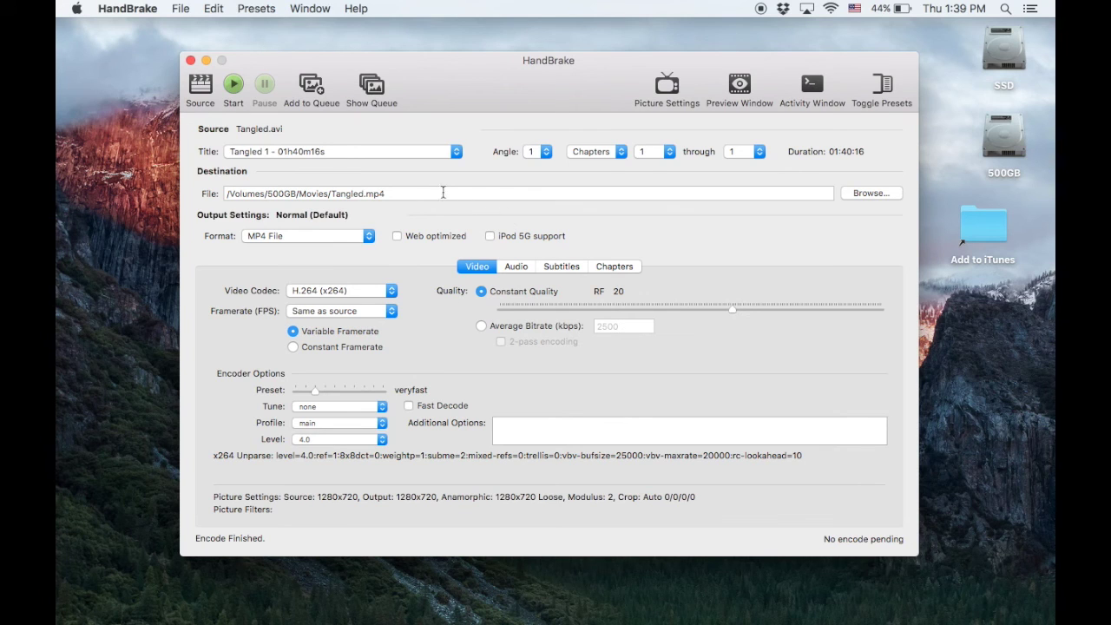
click(208, 92)
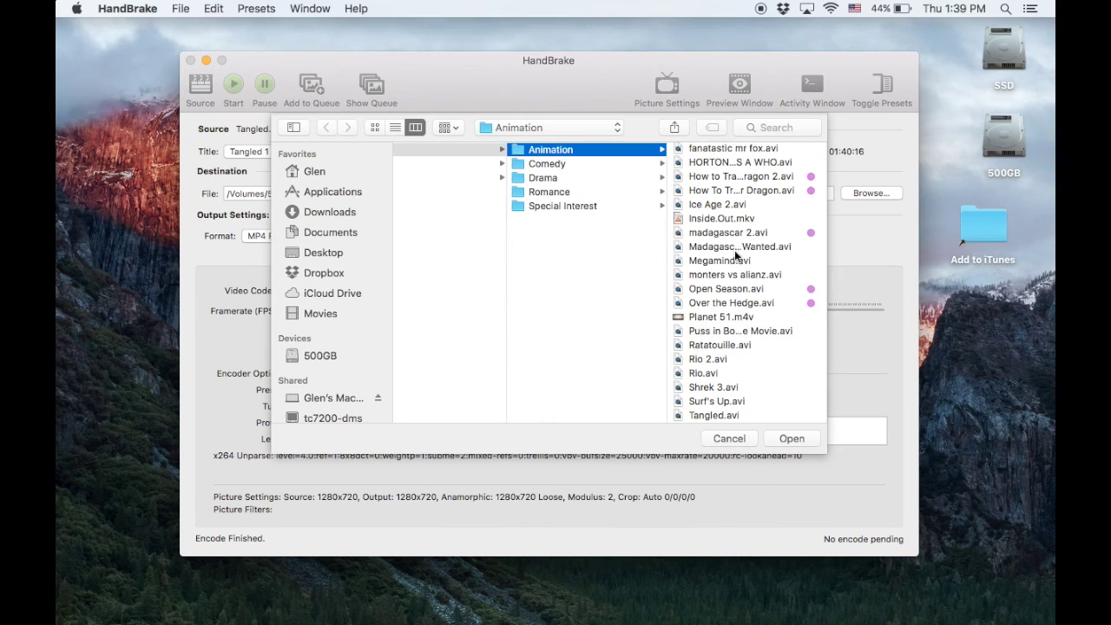
scroll(721, 261, down, 5)
click(725, 304)
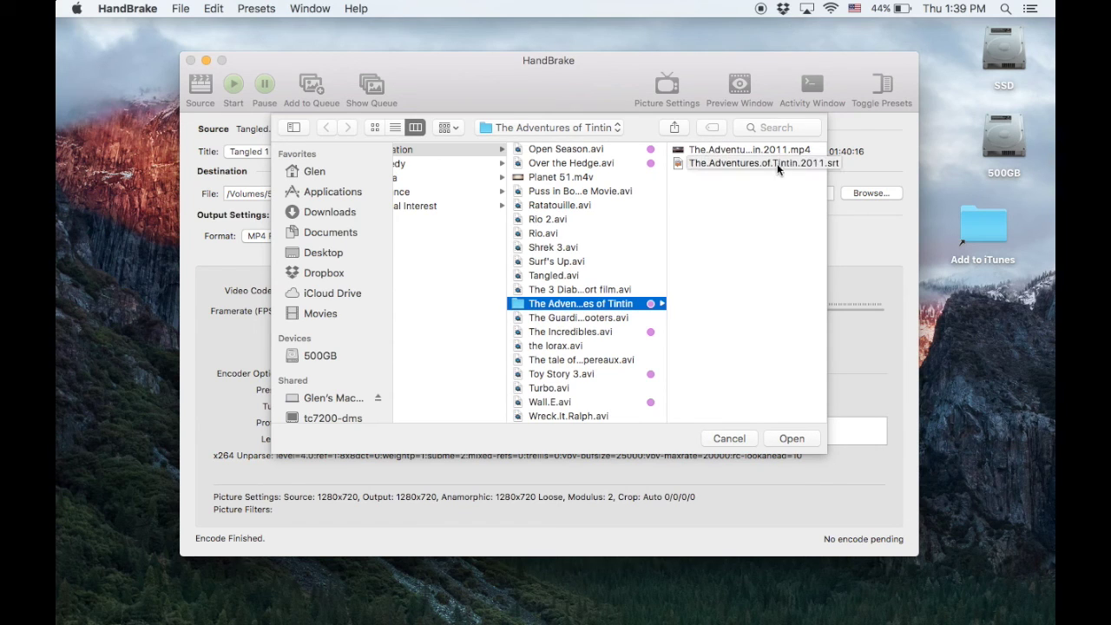
right_click(702, 156)
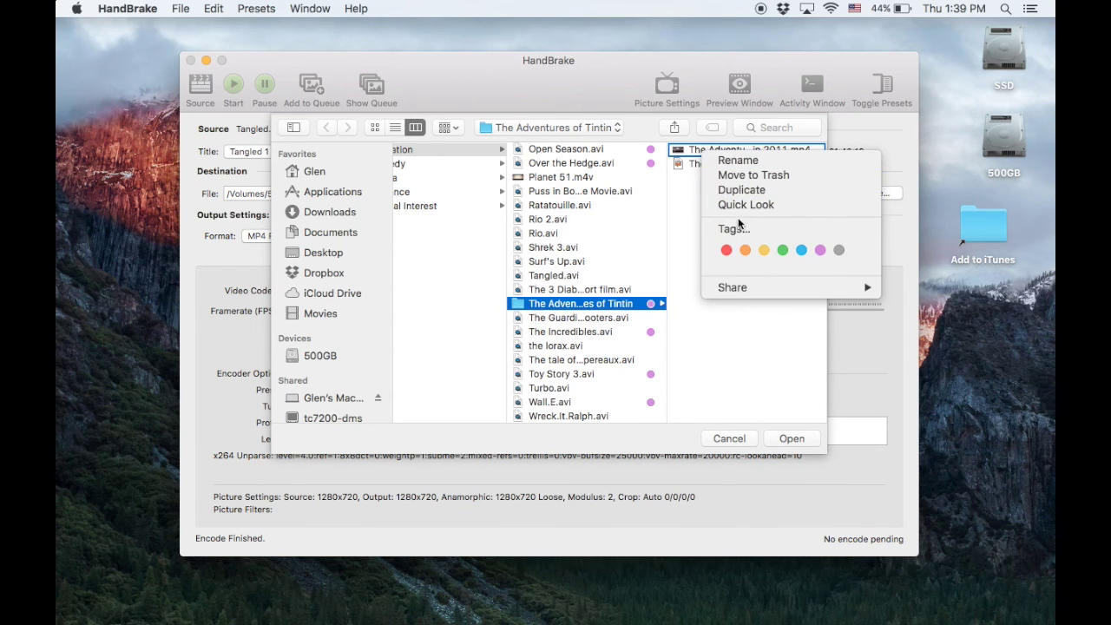
click(685, 201)
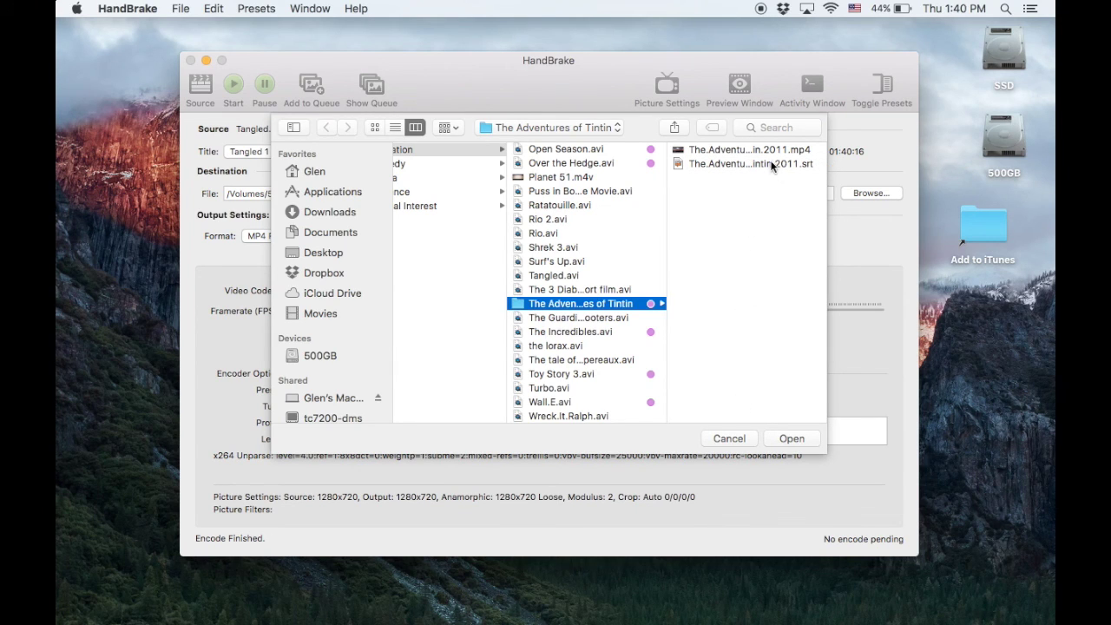
click(741, 442)
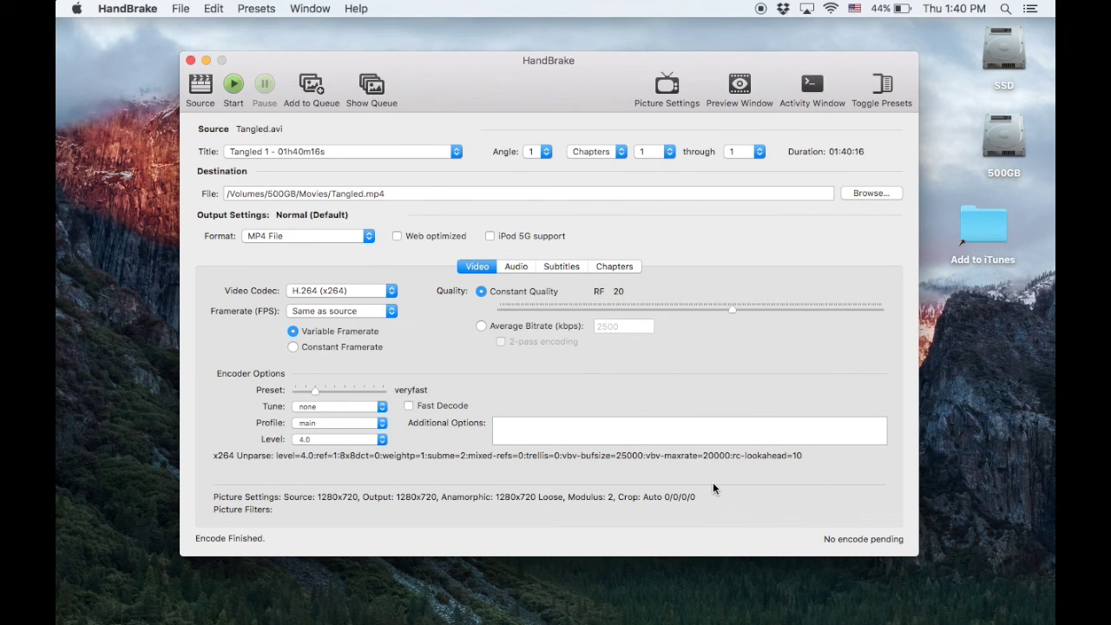
Add The.Adventures.of.Tintin.2011.srt from The Adventures of Tintin folder as an external SRT subtitle track
click(573, 267)
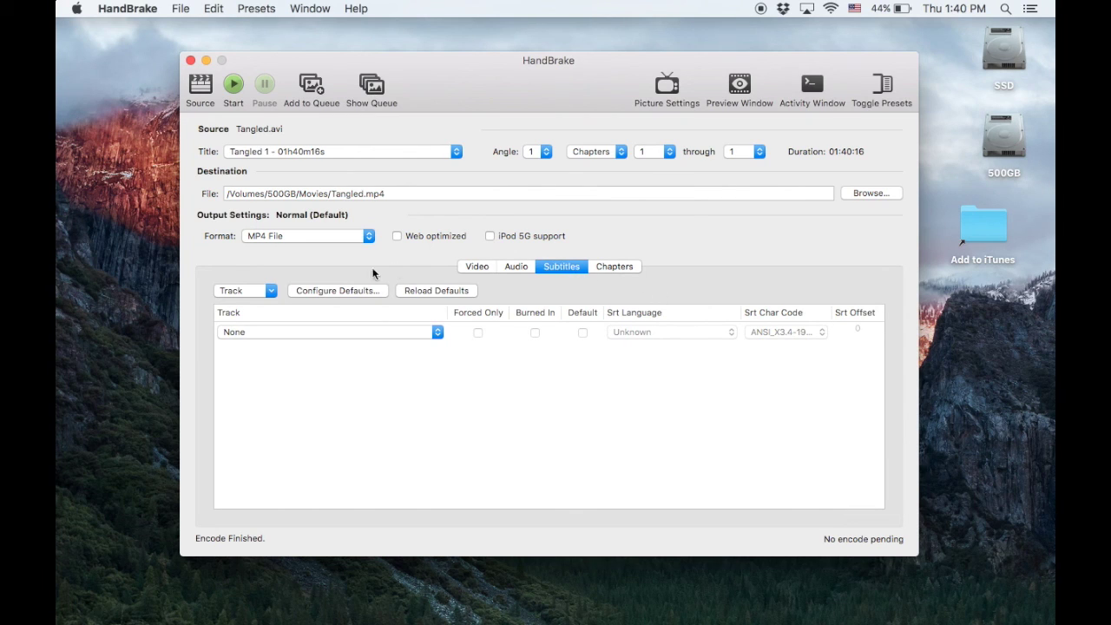
click(272, 294)
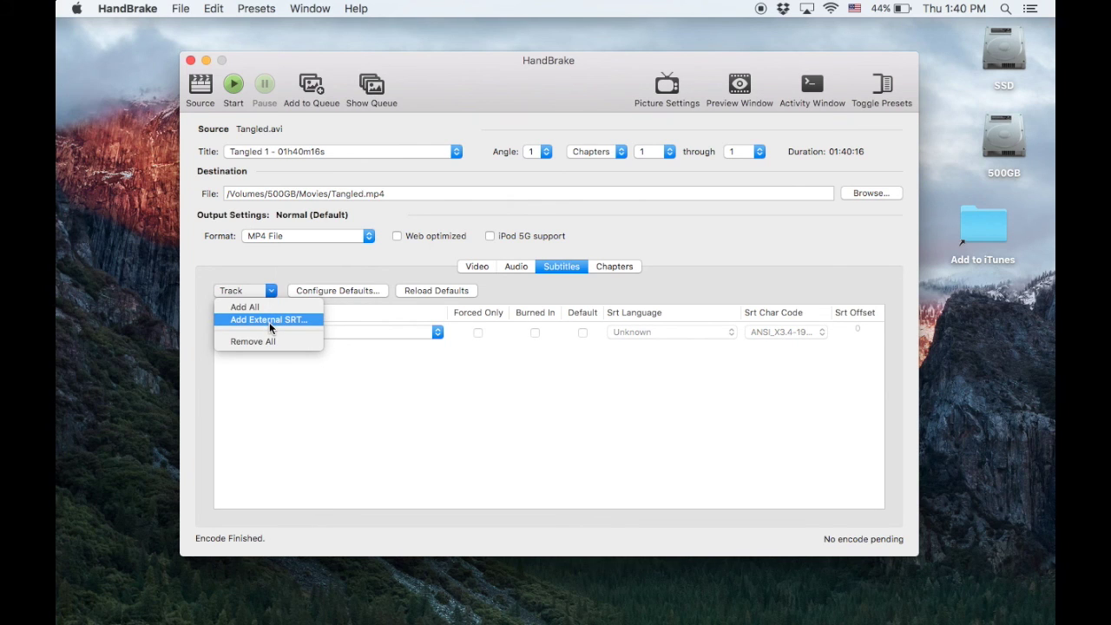
click(269, 321)
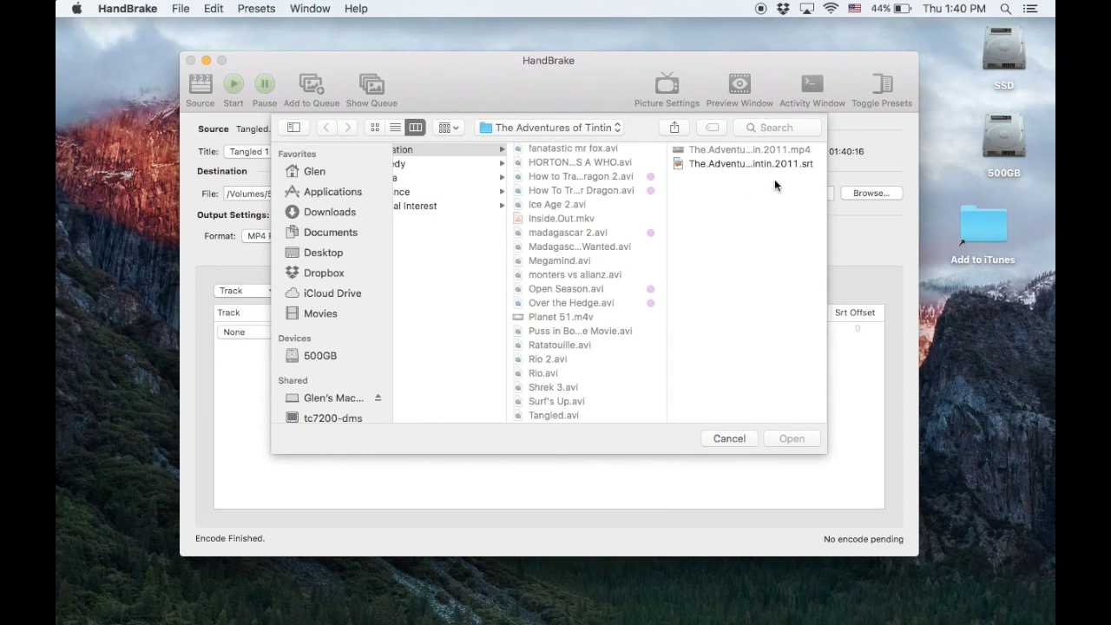
click(764, 163)
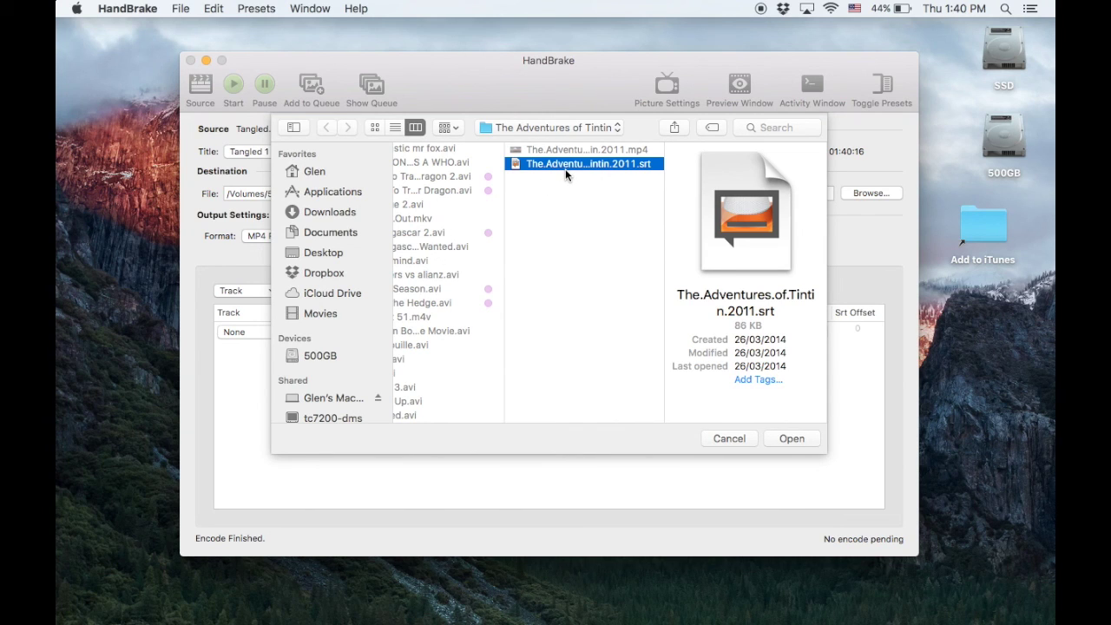
click(804, 438)
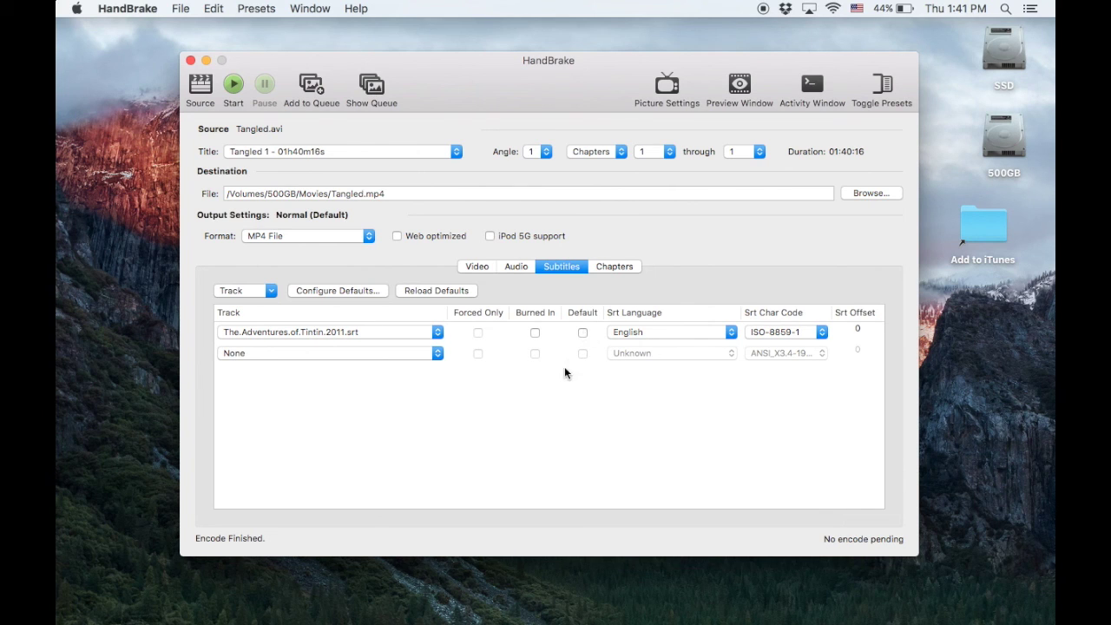
drag(474, 86, 452, 67)
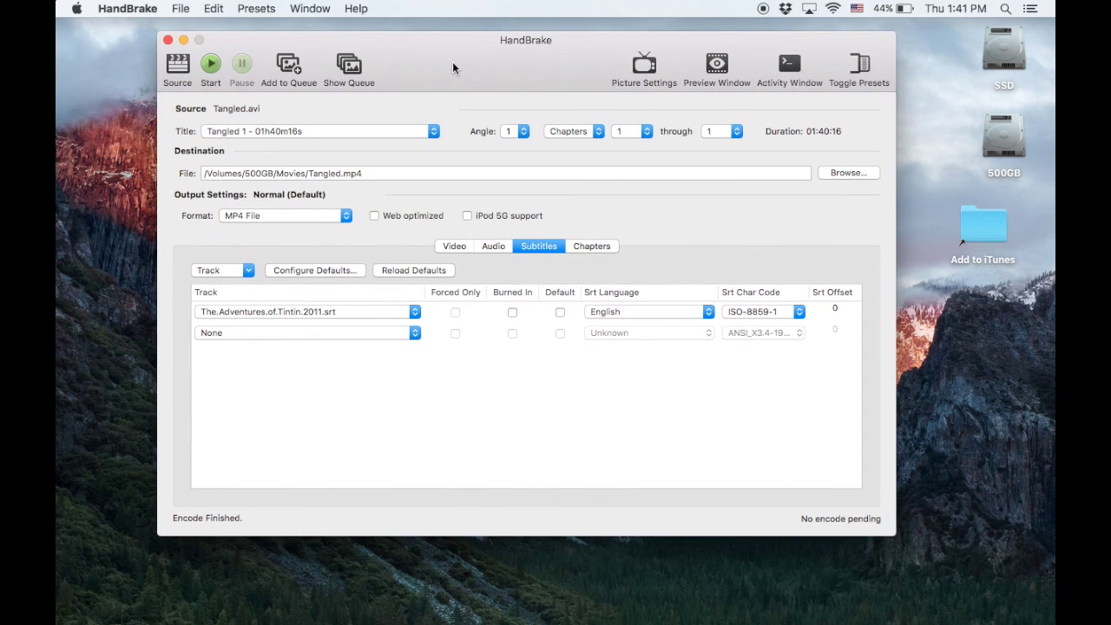